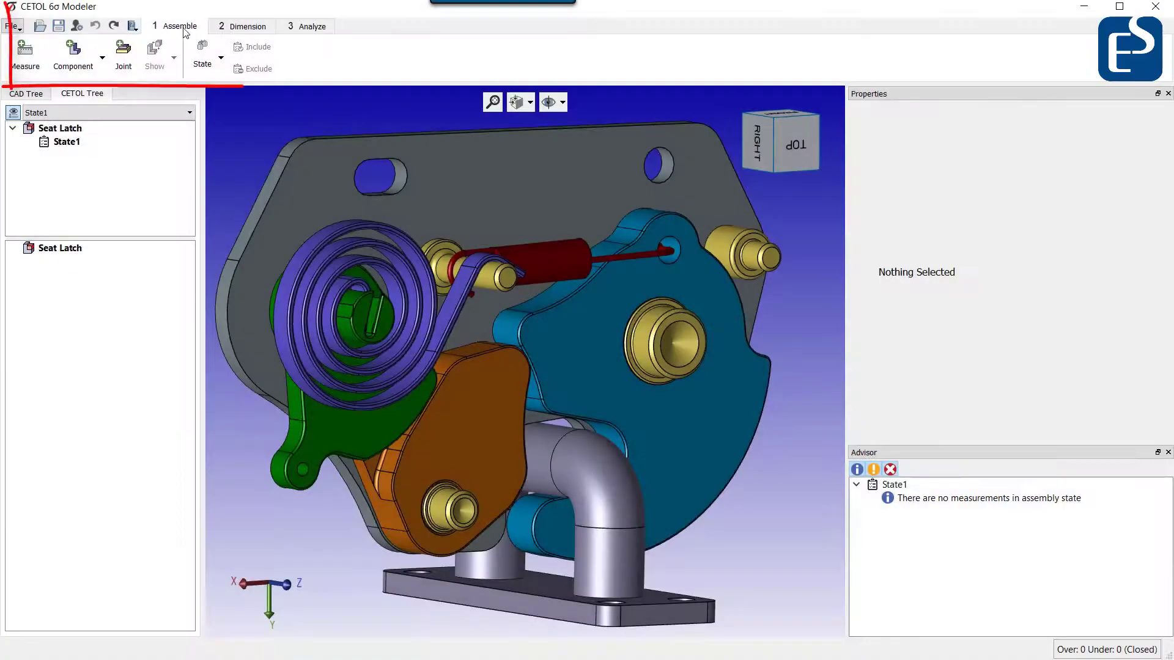
Show the Dimension stage ribbon, then the Analyze stage tools for the Seat Latch model
{"action": "left_click", "coordinate": [243, 33]}
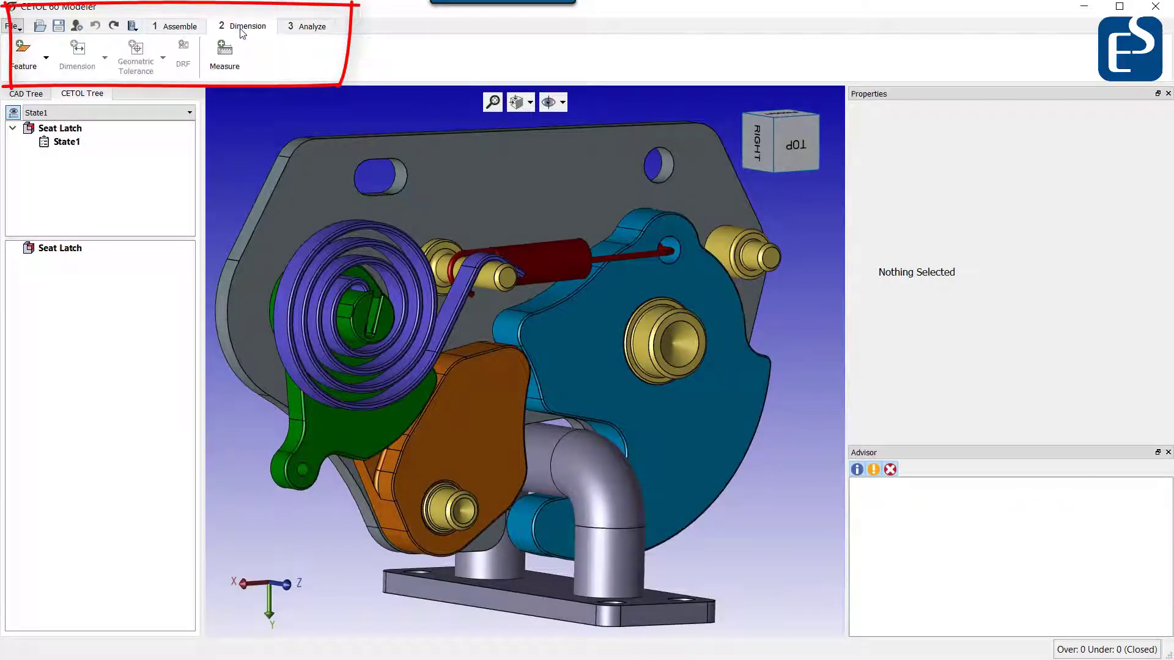
{"action": "left_click", "coordinate": [298, 34]}
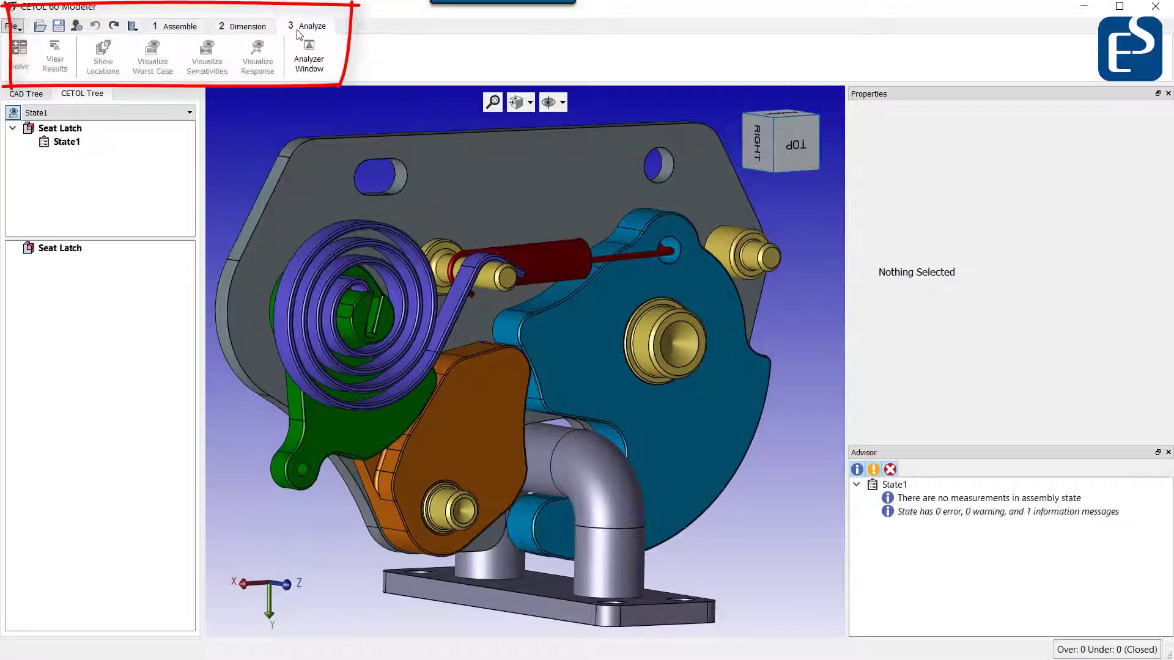
Confirm the claw tip measurement from side plate to claw and expand the side plate's features
{"action": "left_click", "coordinate": [181, 26]}
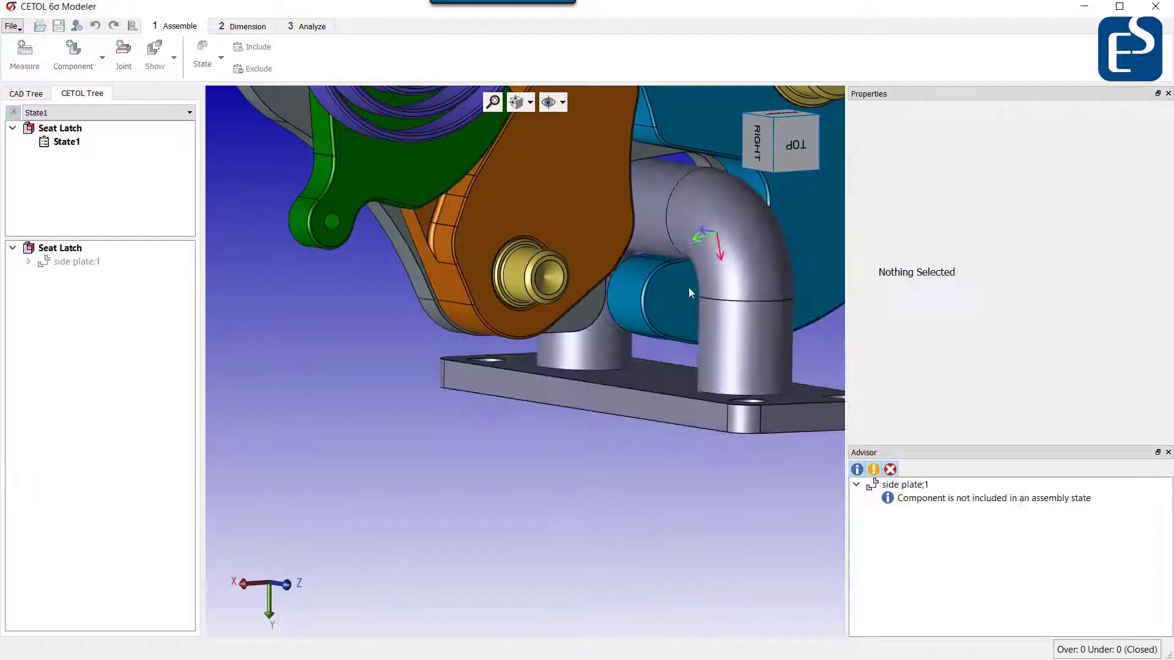
{"action": "type", "text": "claw tip"}
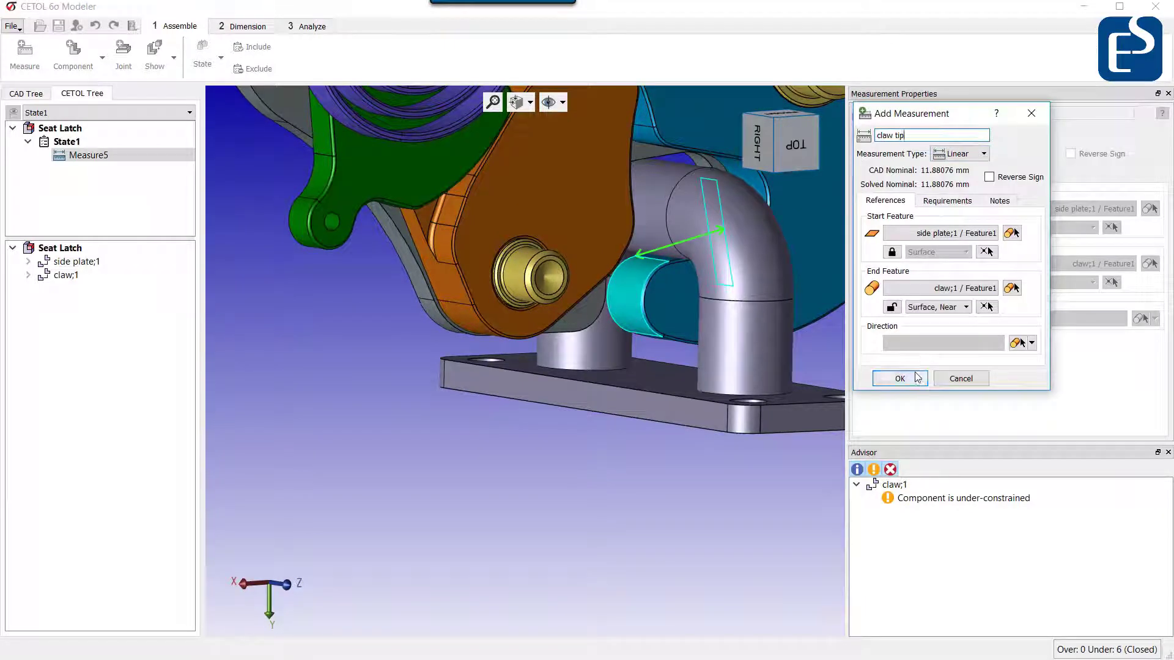
{"action": "left_click", "coordinate": [900, 378]}
{"action": "left_click", "coordinate": [28, 261]}
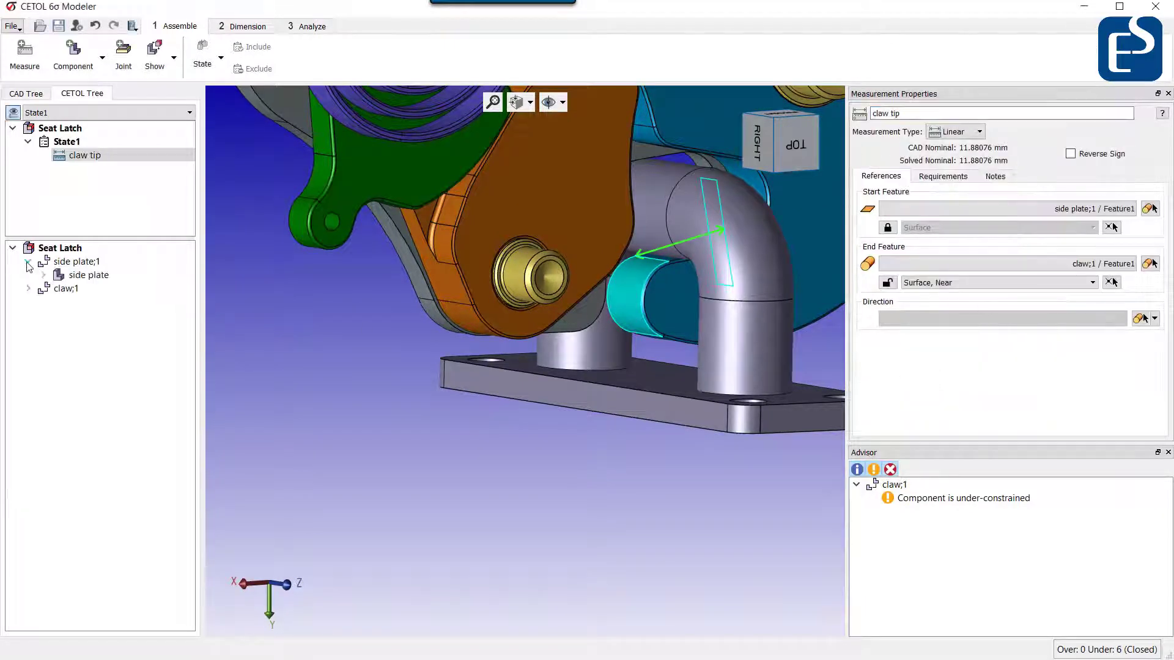
{"action": "left_click", "coordinate": [58, 369]}
{"action": "left_click", "coordinate": [107, 383]}
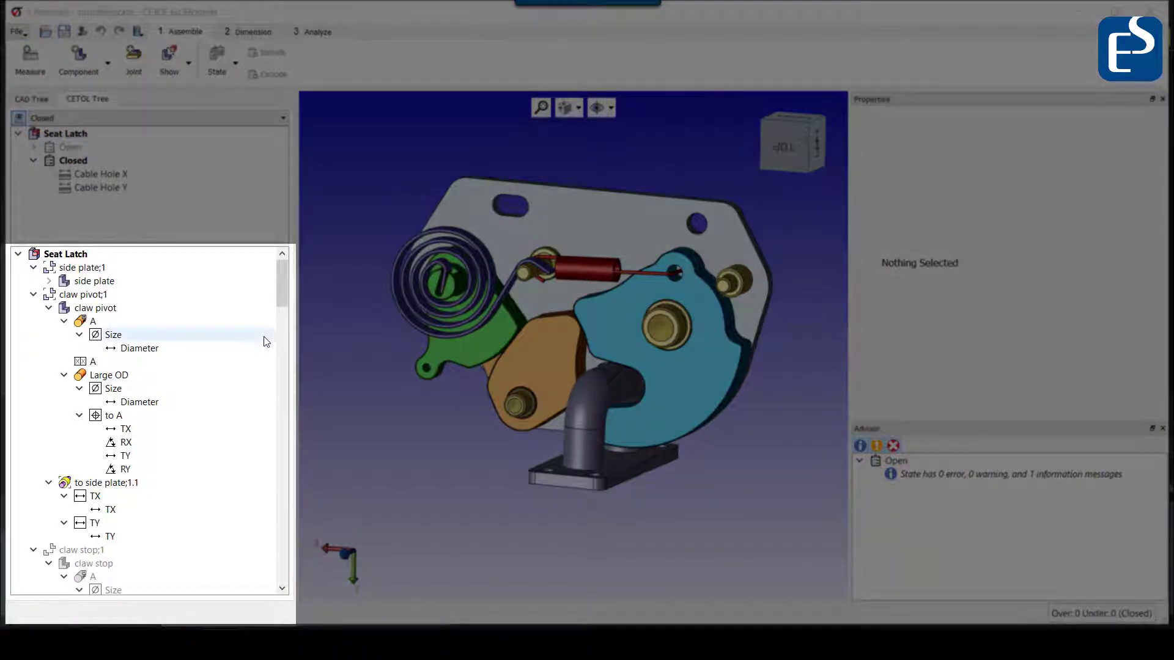
{"action": "left_click", "coordinate": [101, 254]}
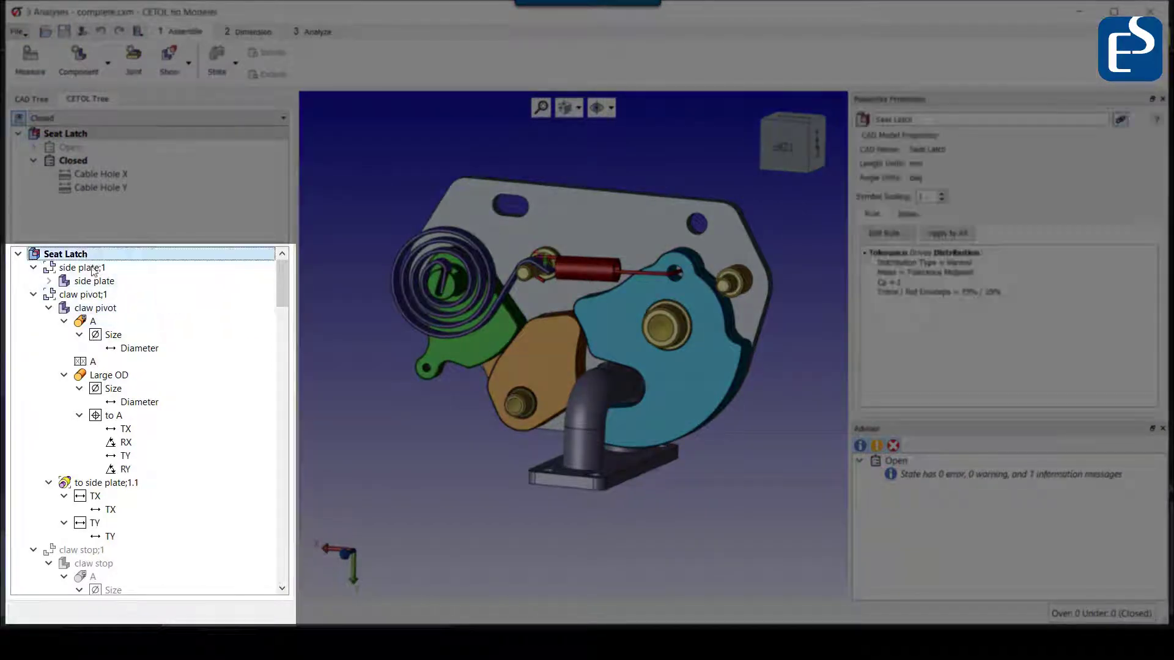
{"action": "left_click", "coordinate": [138, 308]}
{"action": "left_click", "coordinate": [111, 376]}
{"action": "left_click", "coordinate": [113, 416]}
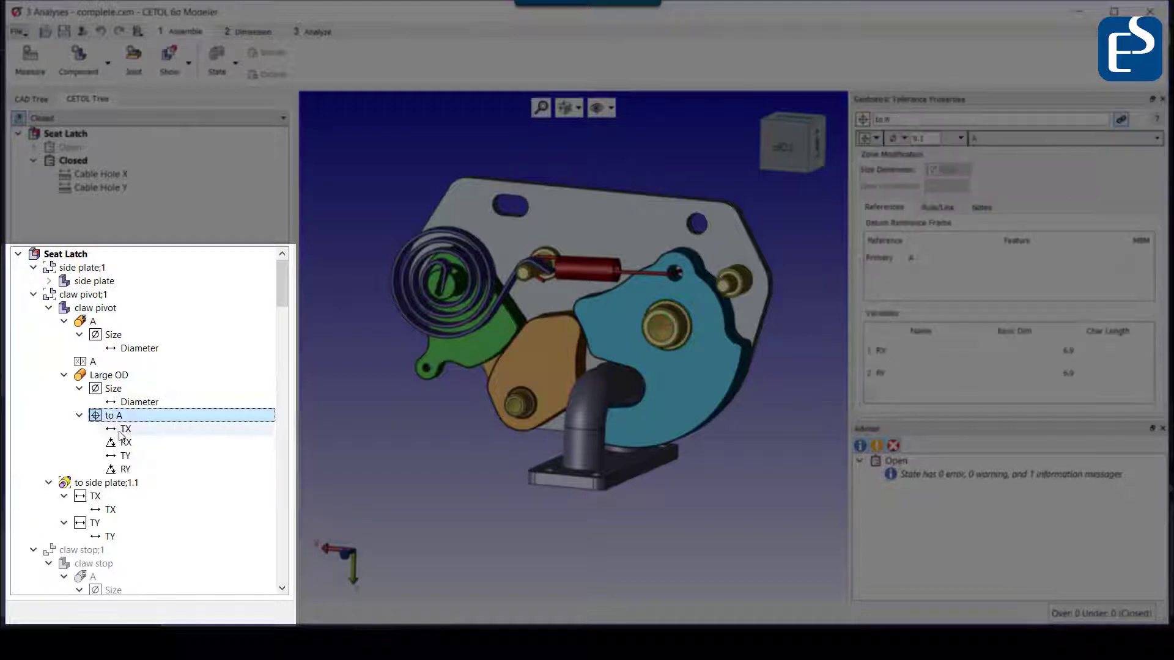
{"action": "left_click", "coordinate": [126, 442]}
{"action": "left_click", "coordinate": [122, 484]}
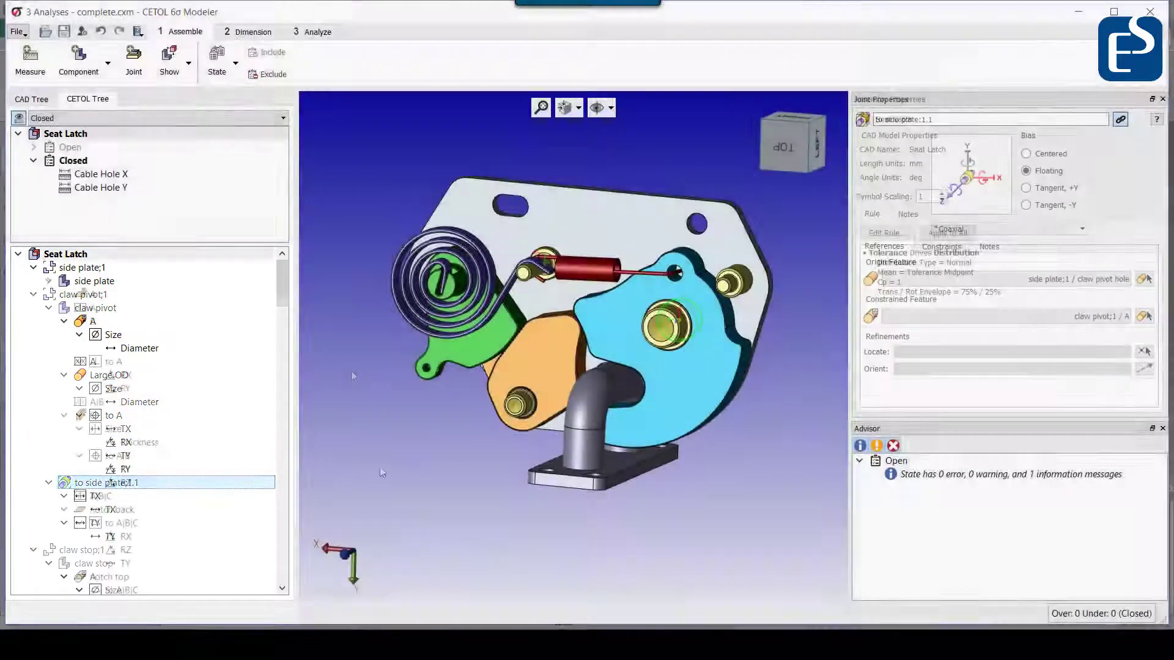
{"action": "left_click", "coordinate": [16, 31]}
{"action": "mouse_move", "coordinate": [40, 154]}
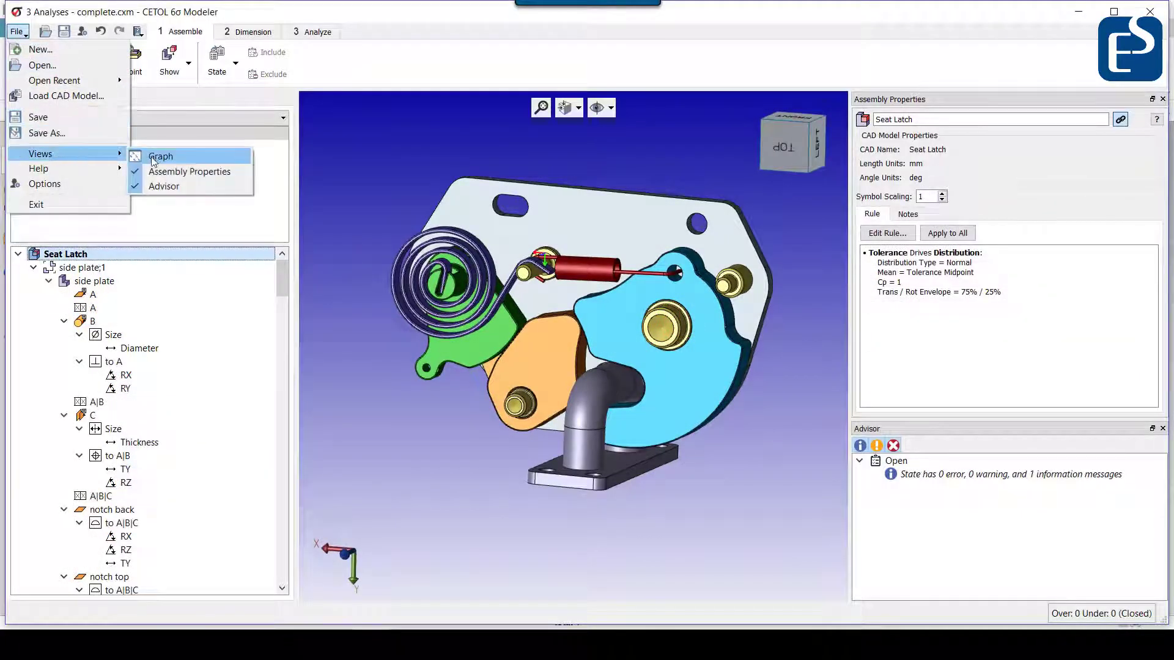
{"action": "left_click", "coordinate": [152, 155]}
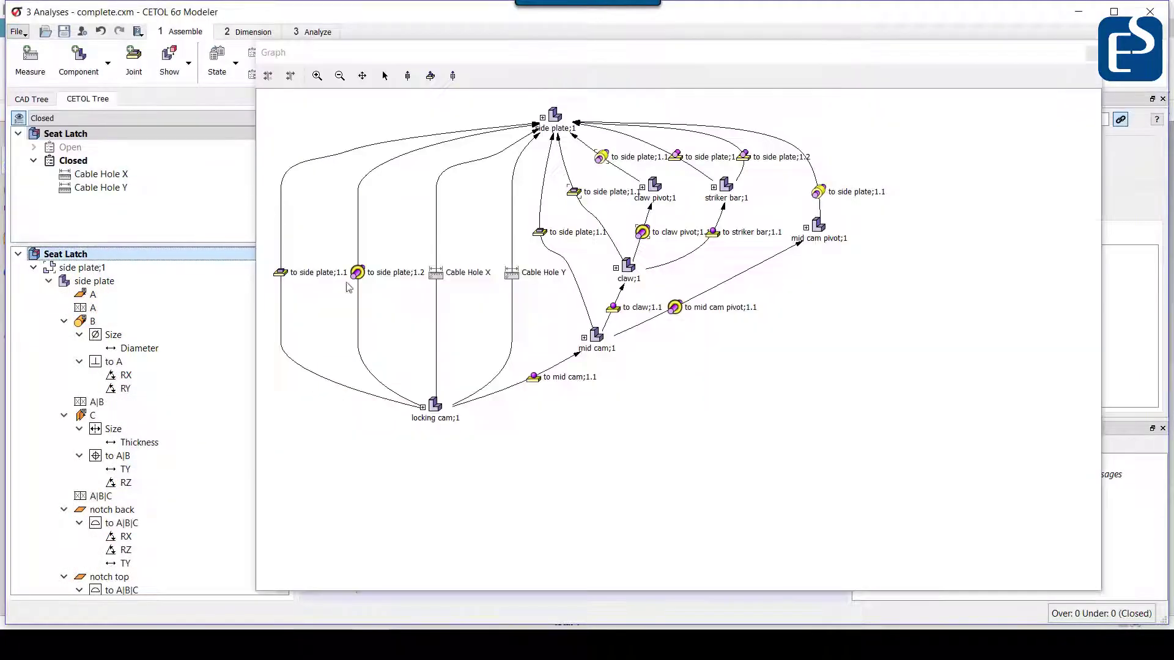
{"action": "double_click", "coordinate": [116, 284]}
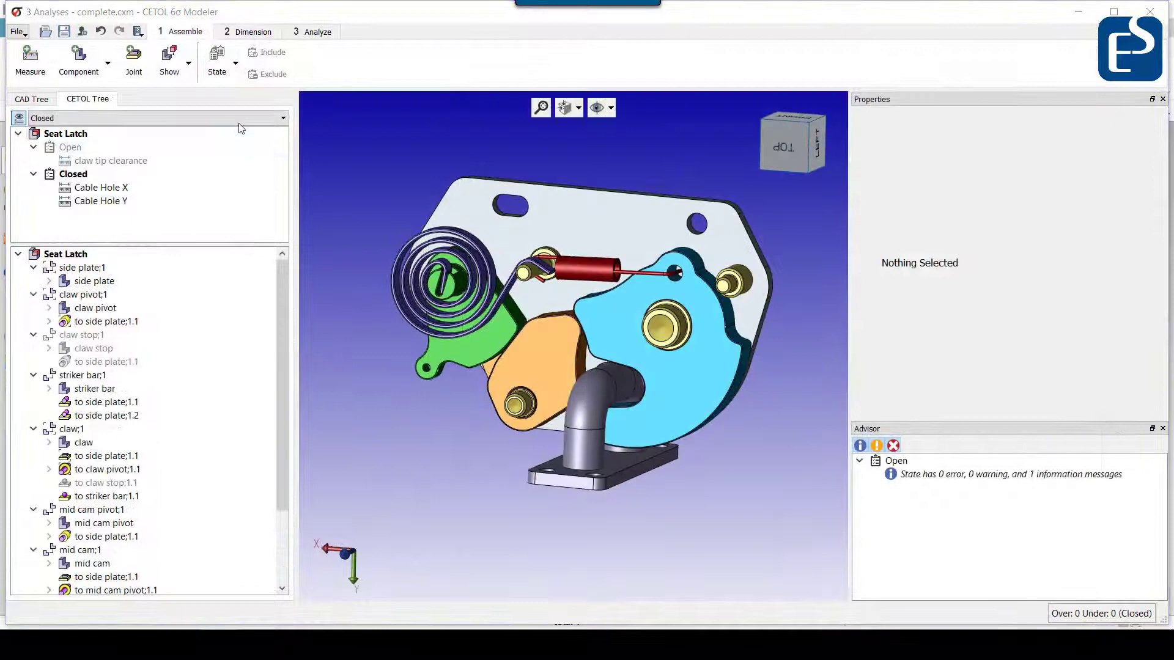
In the Open state, isolate side plate and claw to inspect the claw stop joint
{"action": "left_click", "coordinate": [243, 118]}
{"action": "left_click", "coordinate": [235, 135]}
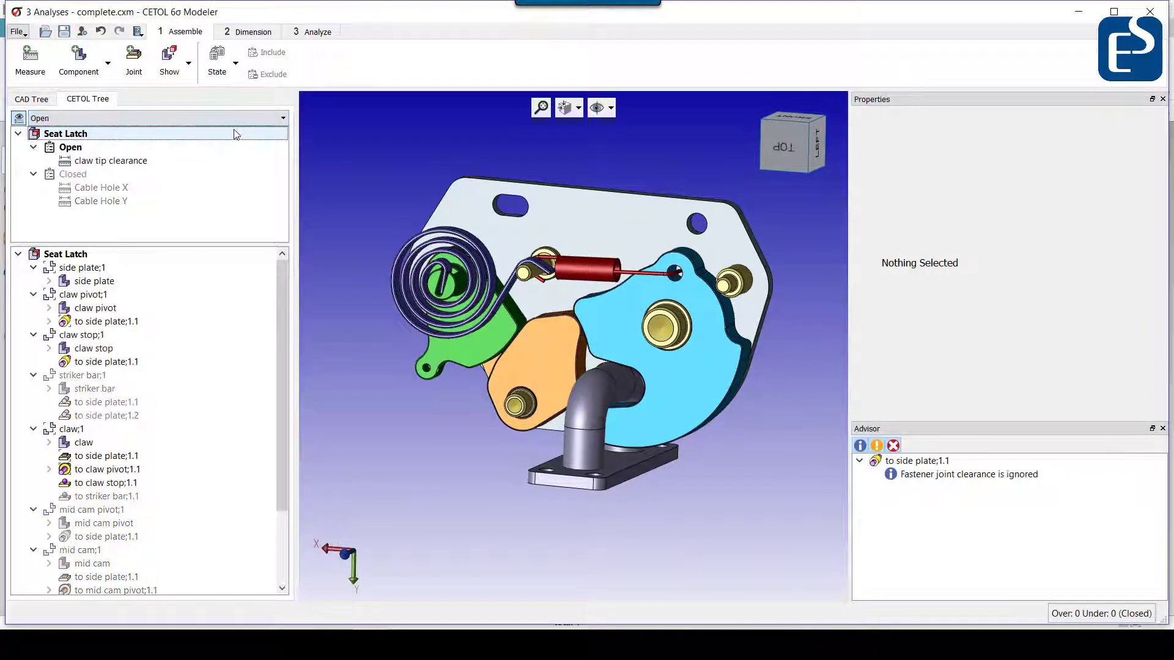
{"action": "left_click", "coordinate": [169, 59]}
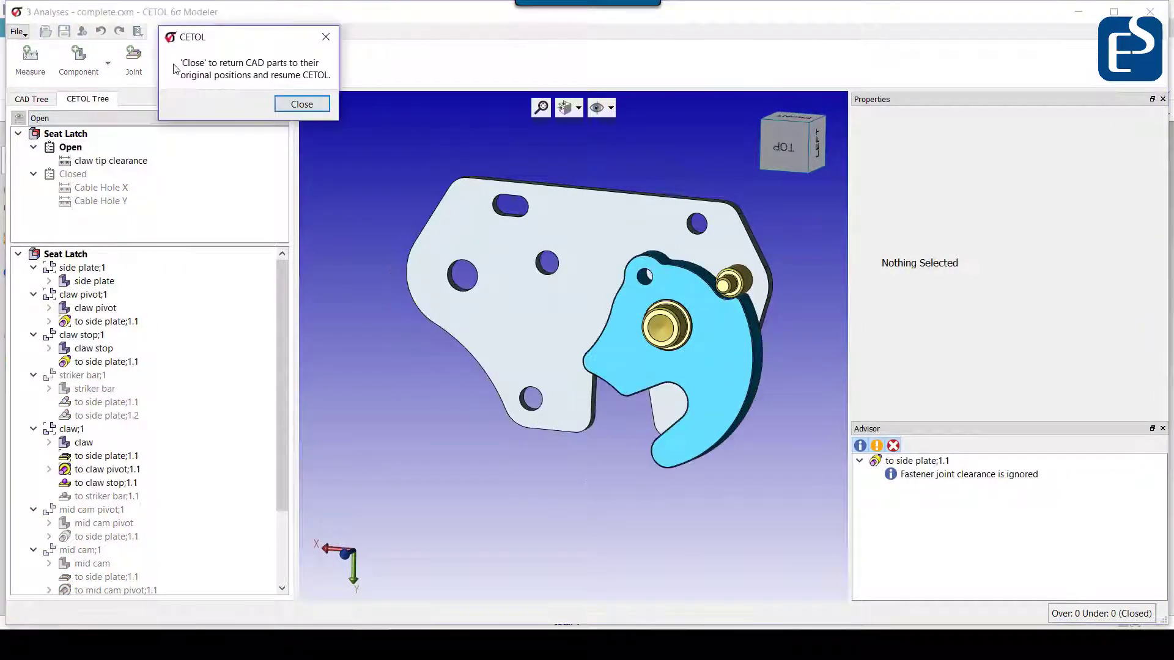
{"action": "left_click", "coordinate": [118, 485]}
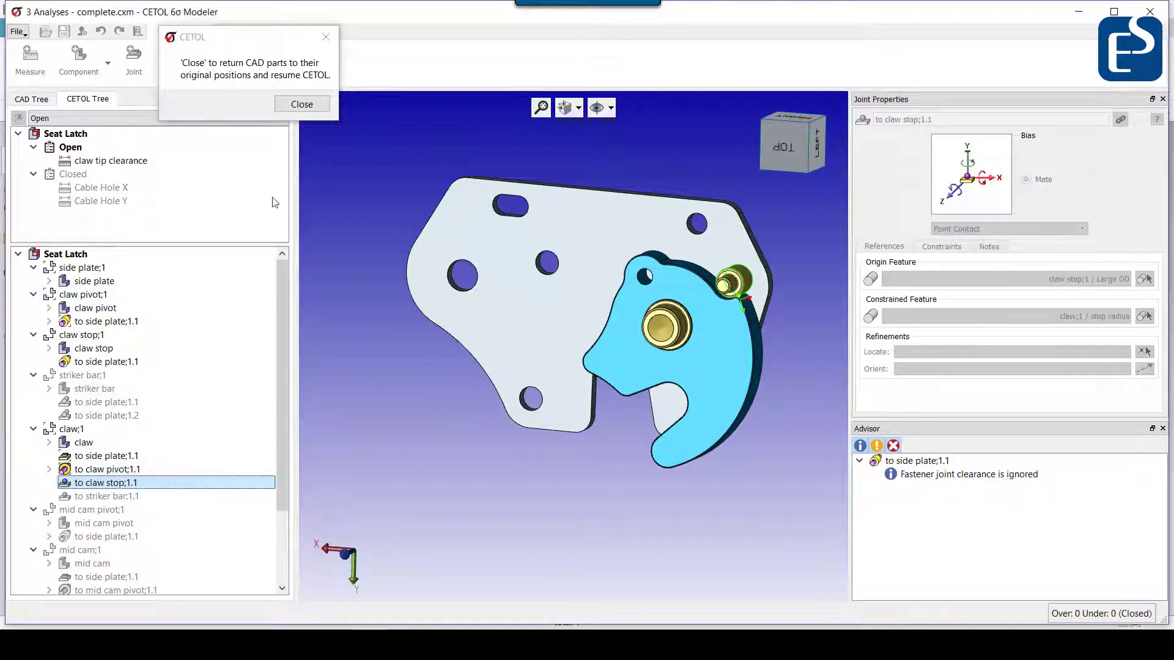
{"action": "left_click", "coordinate": [303, 107]}
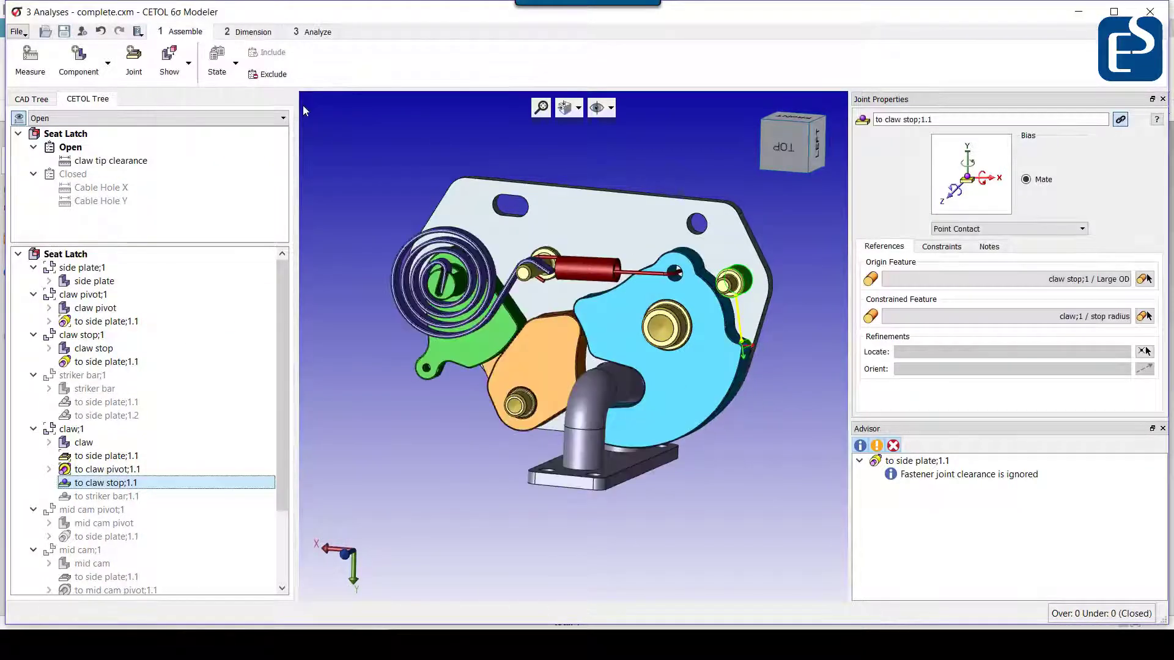
In the Closed state, inspect Cable Hole X and Y measurements, then restore hidden parts
{"action": "left_click", "coordinate": [282, 118]}
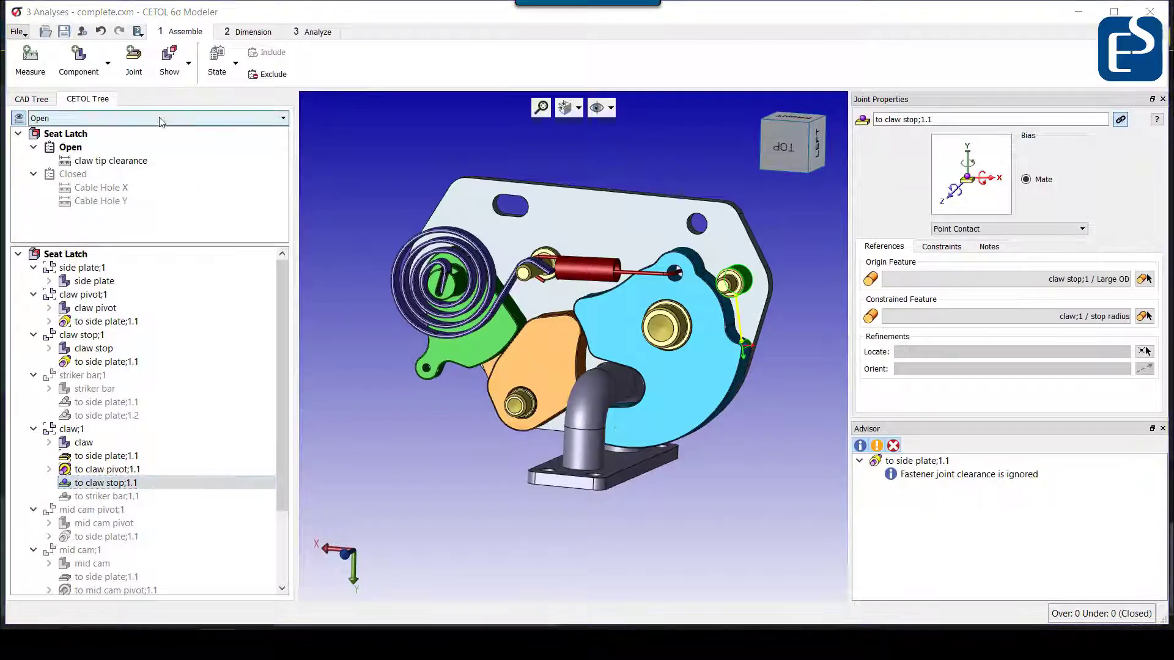
{"action": "left_click", "coordinate": [92, 145]}
{"action": "left_click", "coordinate": [168, 60]}
{"action": "left_click", "coordinate": [123, 187]}
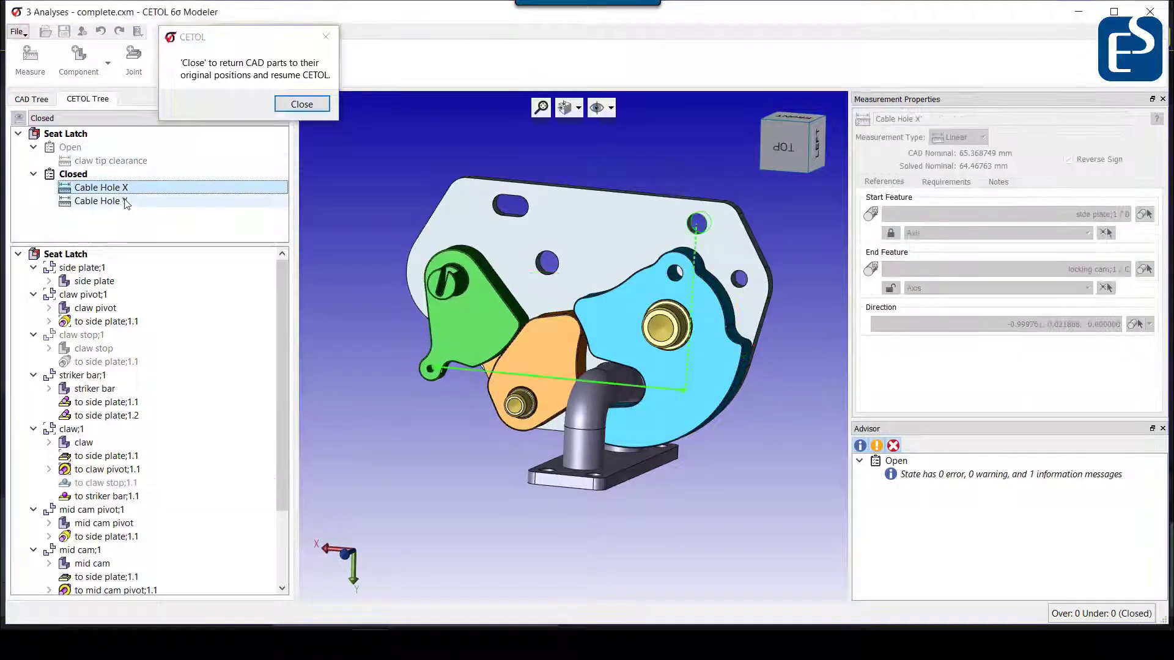
{"action": "left_click", "coordinate": [301, 106]}
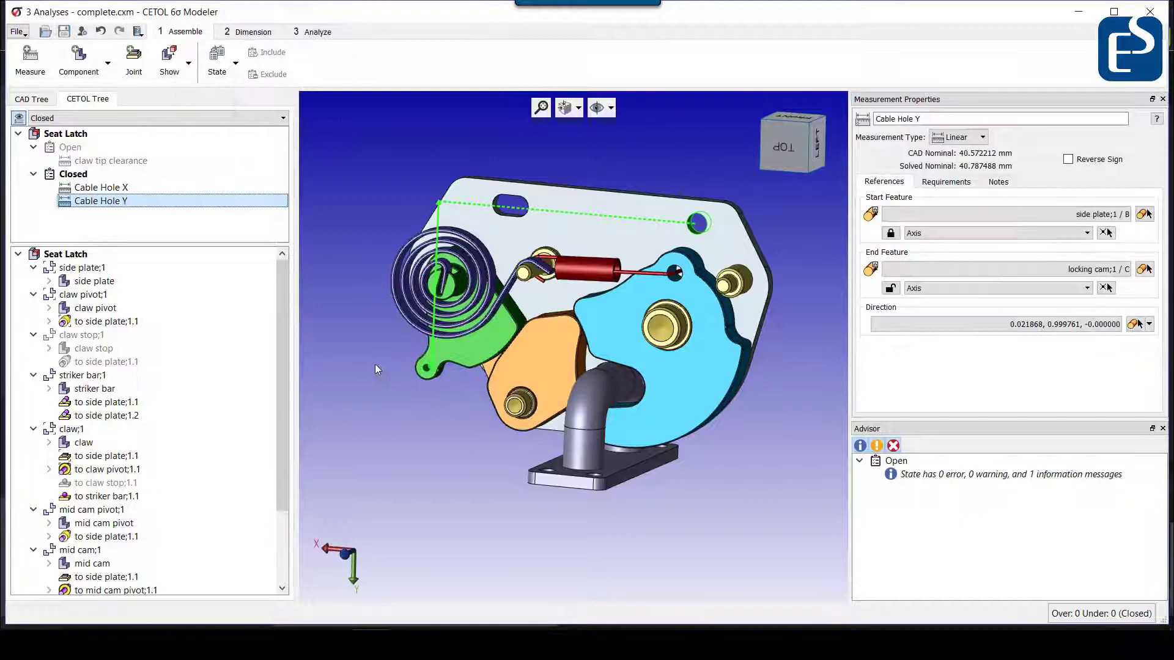
Solve the measurements and view Cable Hole X worst-case and statistical contributions
{"action": "left_click", "coordinate": [25, 59]}
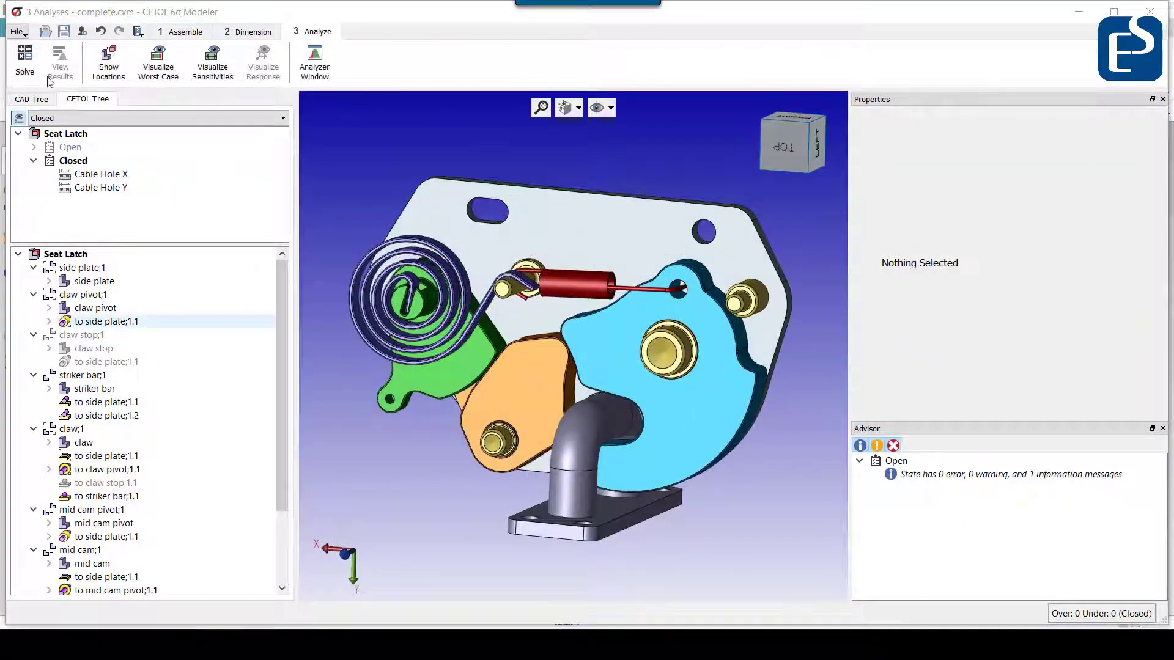
{"action": "left_click", "coordinate": [611, 447]}
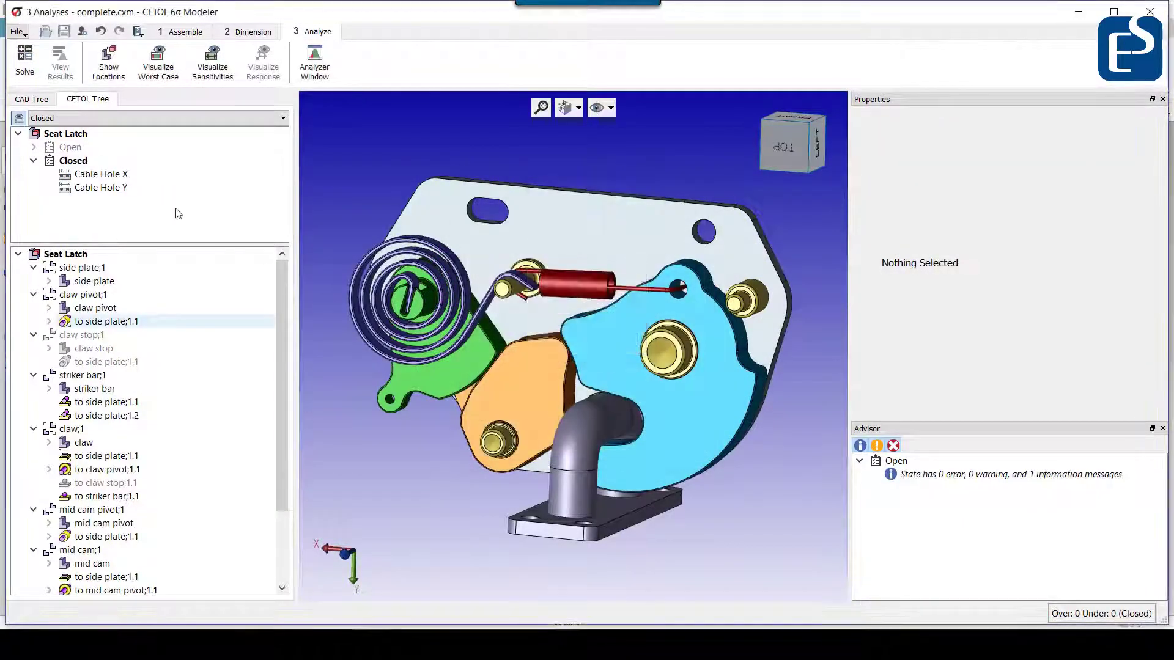
{"action": "left_click", "coordinate": [101, 174]}
{"action": "left_click", "coordinate": [66, 78]}
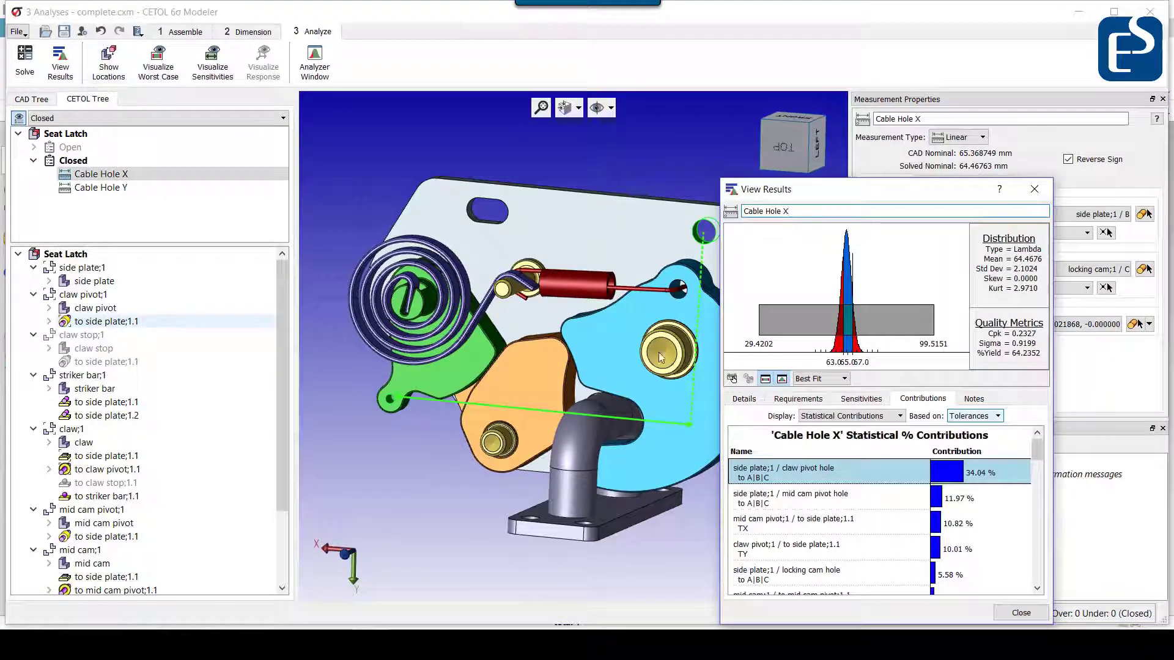
{"action": "left_click", "coordinate": [782, 379]}
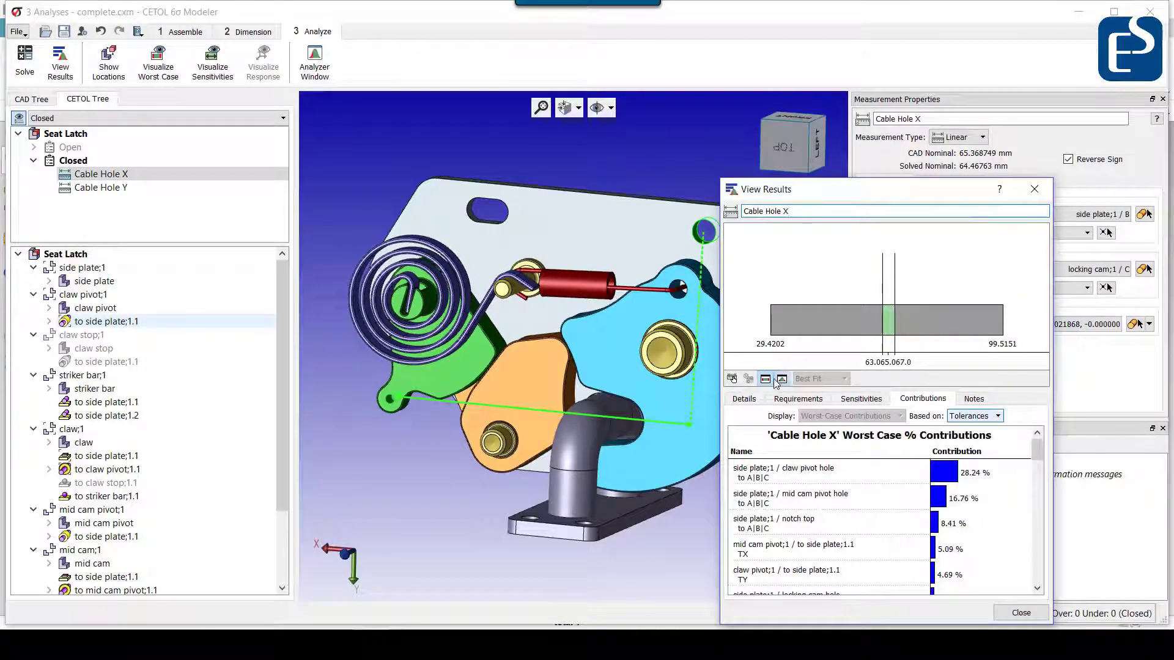
{"action": "left_click", "coordinate": [766, 379]}
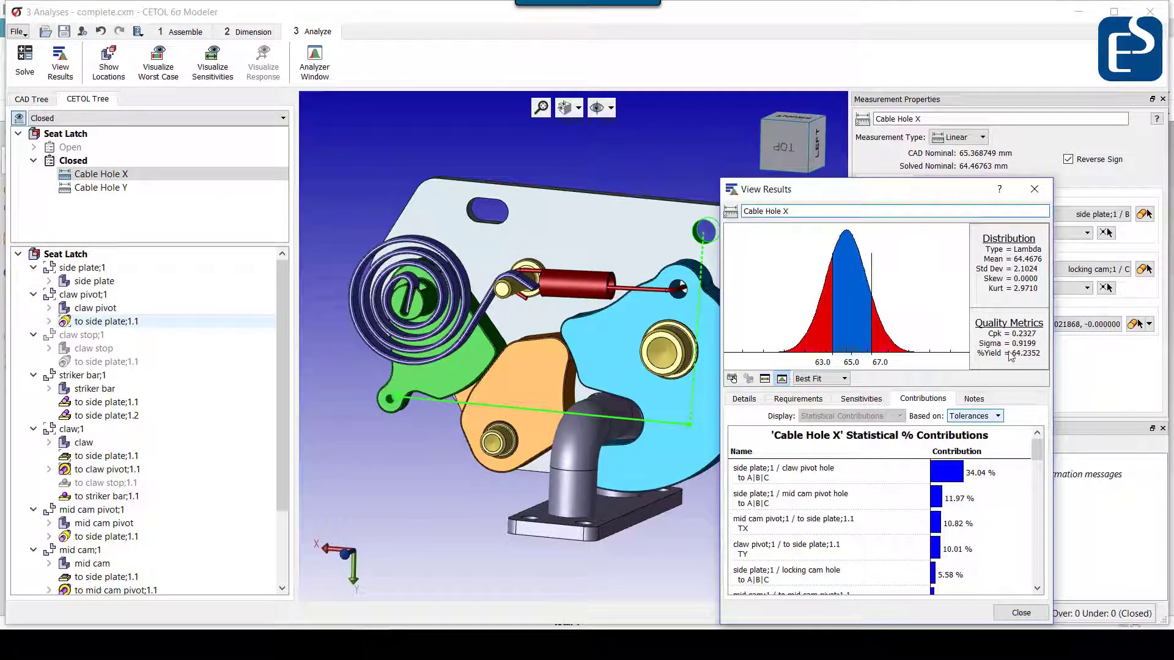
Compare Cable Hole X sensitivities and contributions, focusing on the mid cam pivot hole TX variable
{"action": "left_click", "coordinate": [858, 400]}
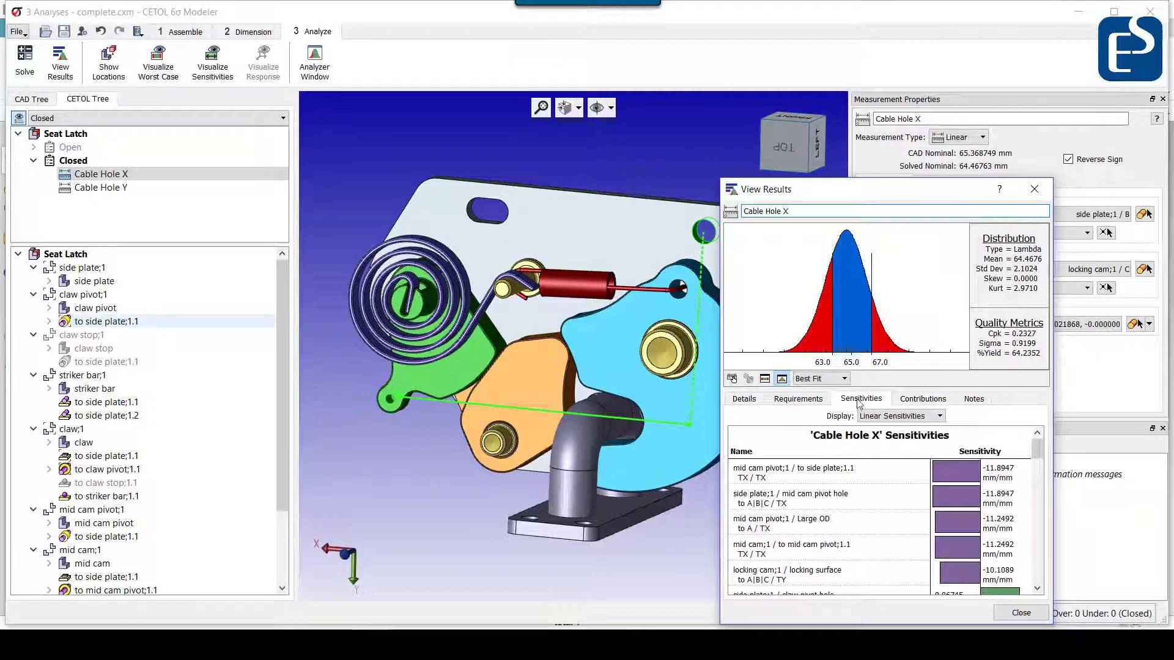
{"action": "left_click", "coordinate": [861, 471]}
{"action": "left_click", "coordinate": [854, 494]}
{"action": "left_click", "coordinate": [853, 520]}
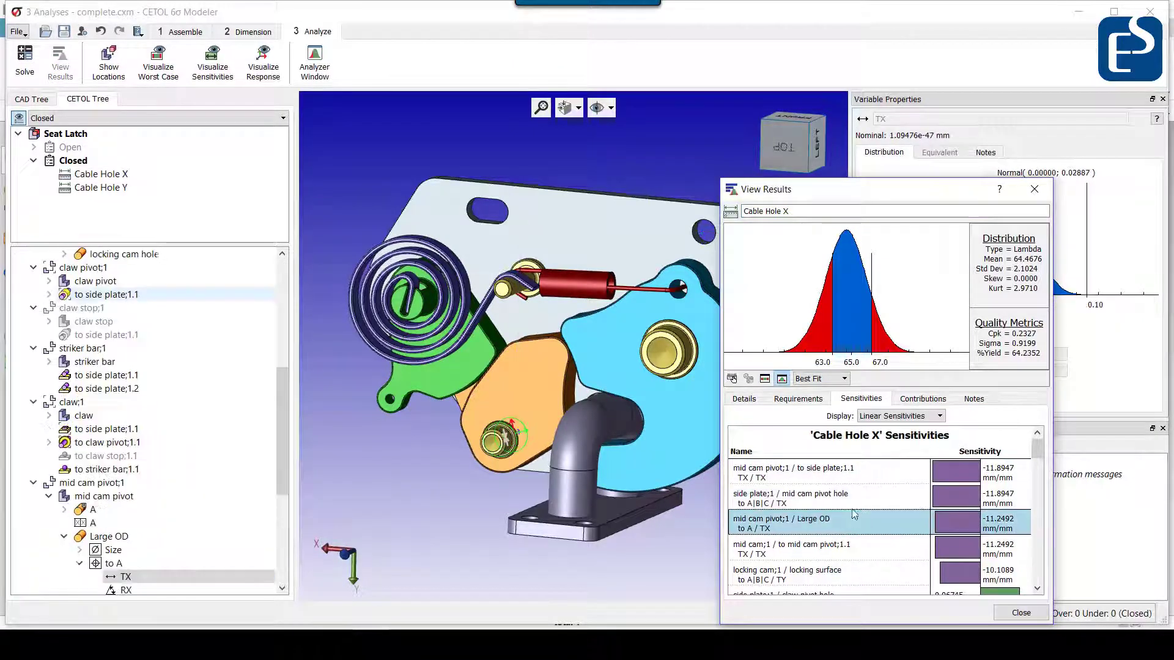
{"action": "left_click", "coordinate": [923, 400]}
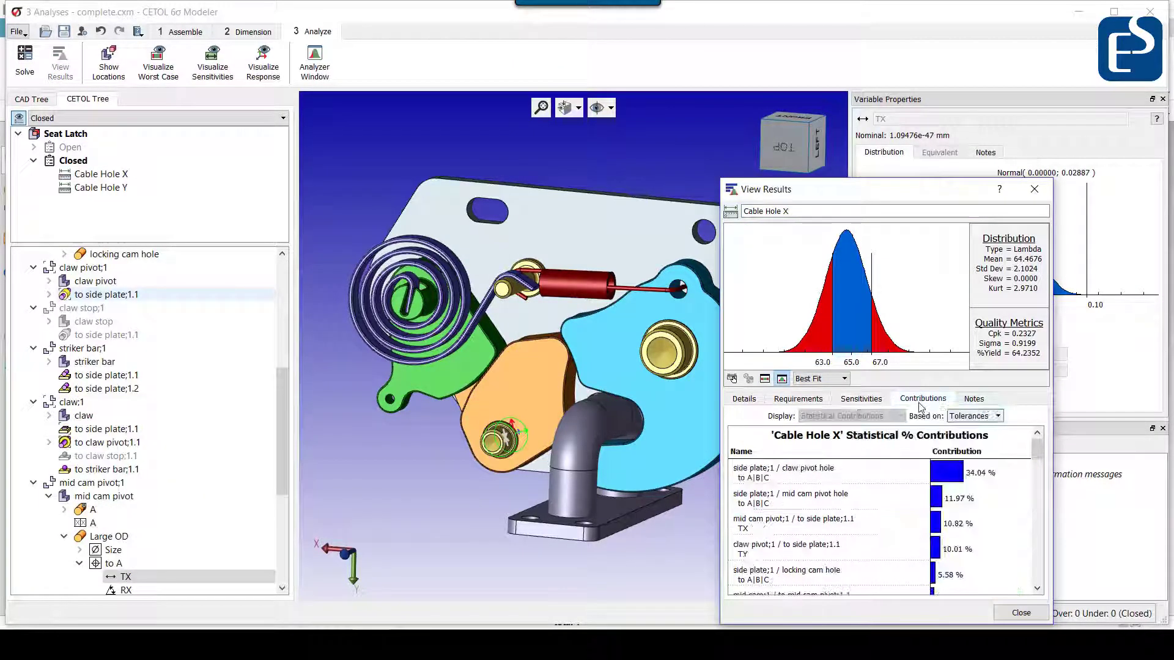
{"action": "left_click", "coordinate": [866, 401]}
{"action": "left_click", "coordinate": [825, 500]}
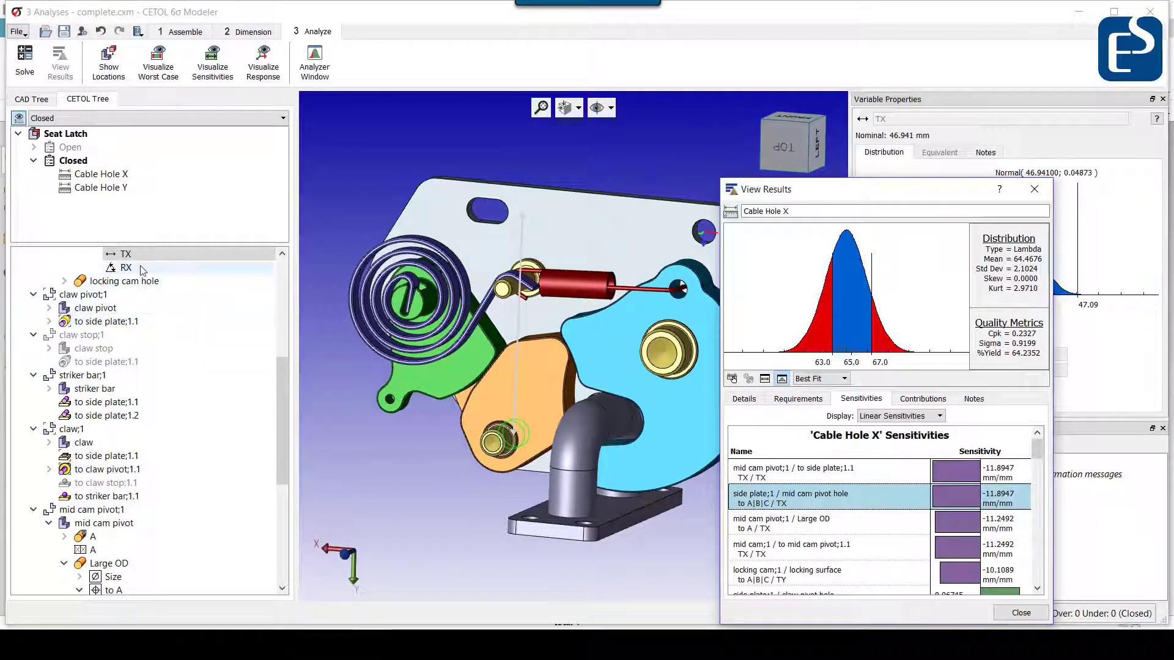
{"action": "right_click", "coordinate": [140, 257]}
{"action": "left_click", "coordinate": [184, 288]}
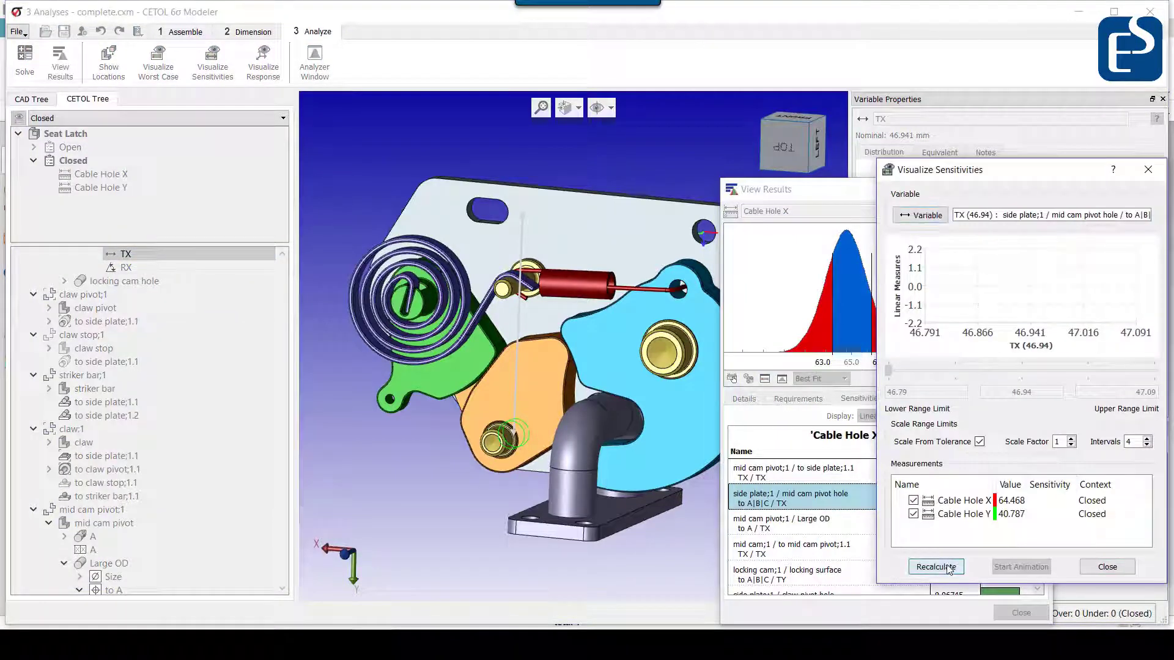
{"action": "left_click", "coordinate": [949, 569]}
{"action": "left_click", "coordinate": [1015, 569]}
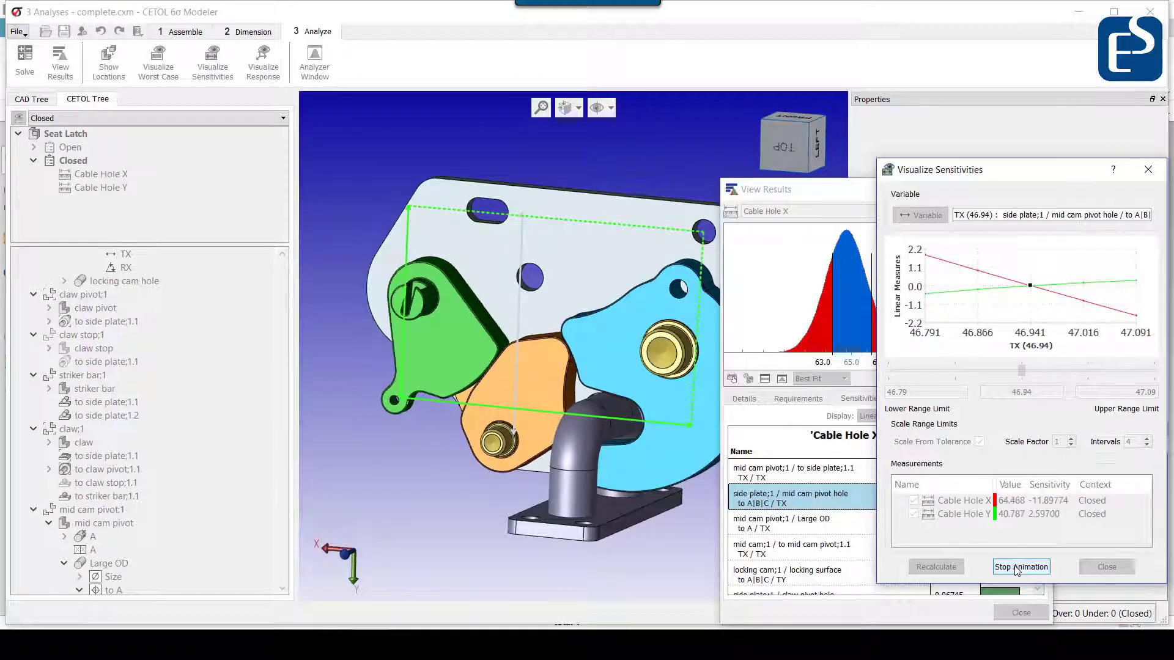
{"action": "left_click", "coordinate": [1020, 570]}
{"action": "left_click", "coordinate": [1108, 567]}
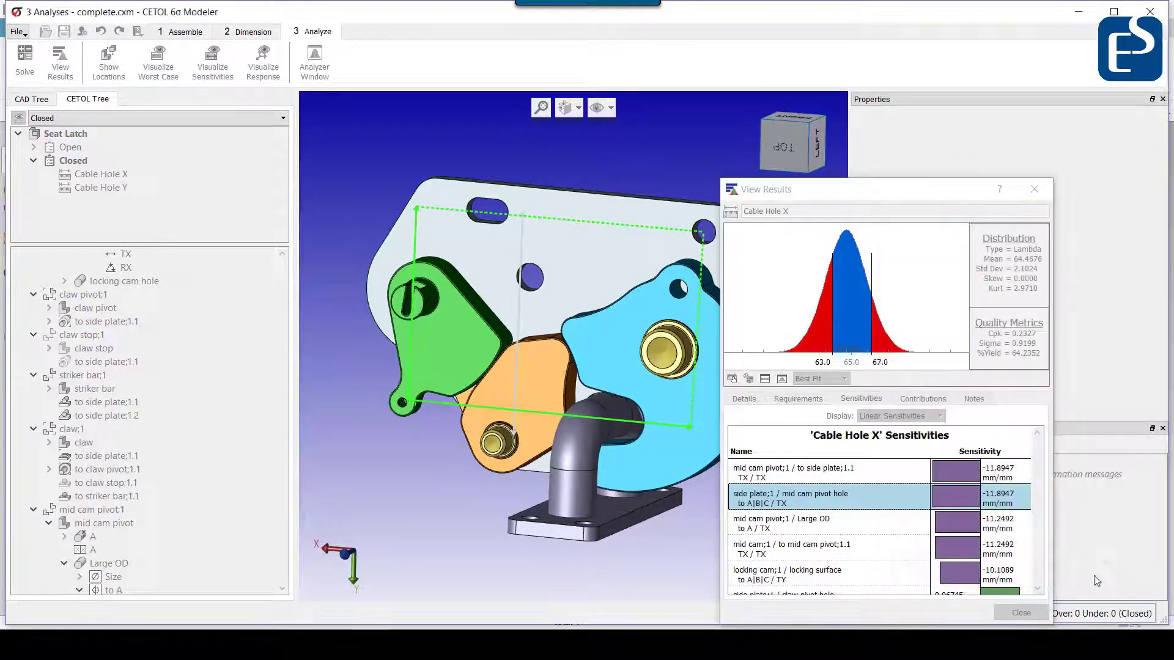
Tighten the claw pivot hole tolerance to 0.1 from the Contributions list
{"action": "left_click", "coordinate": [925, 400]}
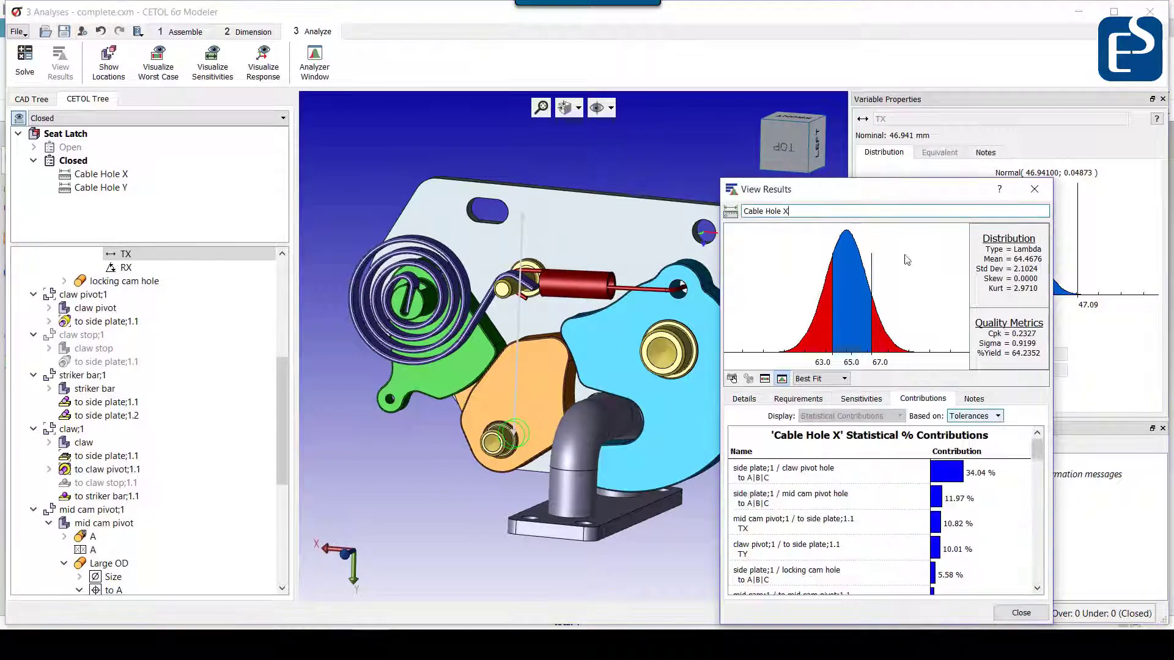
{"action": "left_click_drag", "start_coordinate": [897, 189], "coordinate": [873, 203]}
{"action": "left_click", "coordinate": [783, 504]}
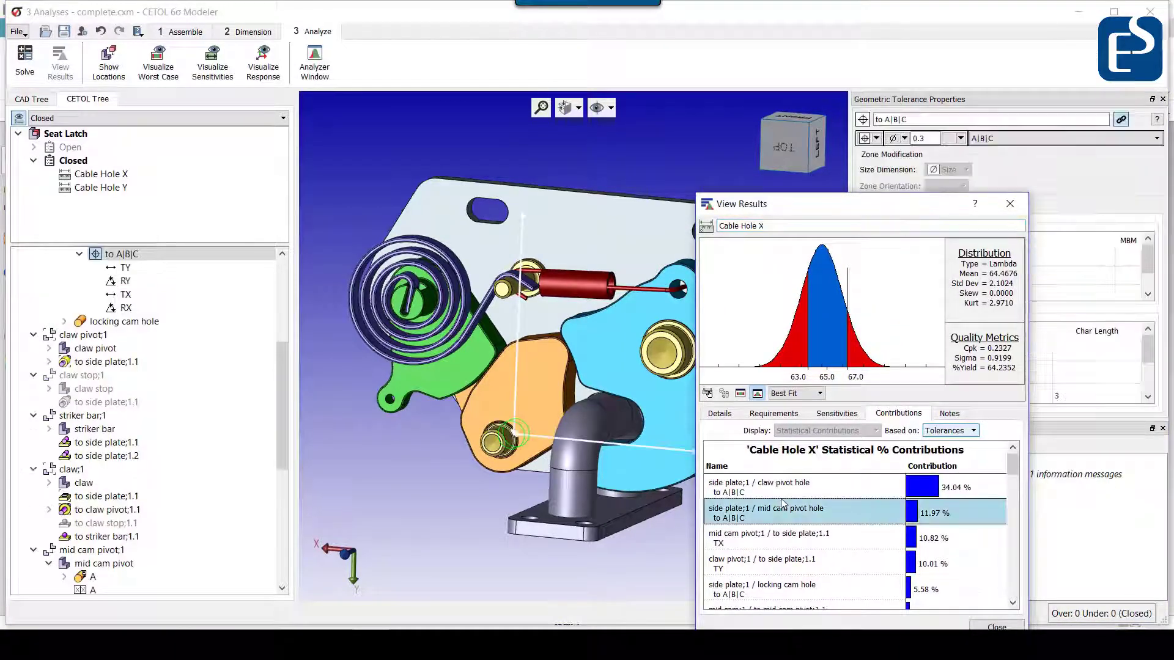
{"action": "left_click", "coordinate": [784, 489]}
{"action": "double_click", "coordinate": [925, 138]}
{"action": "type", "text": "0.1"}
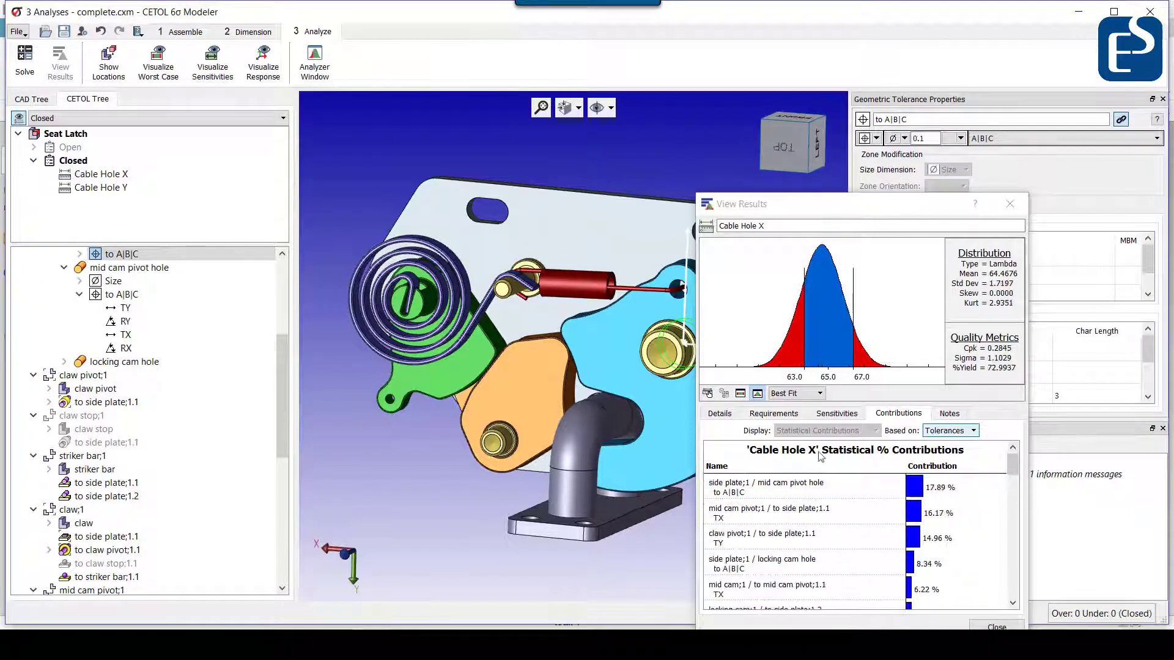
{"action": "left_click", "coordinate": [804, 481]}
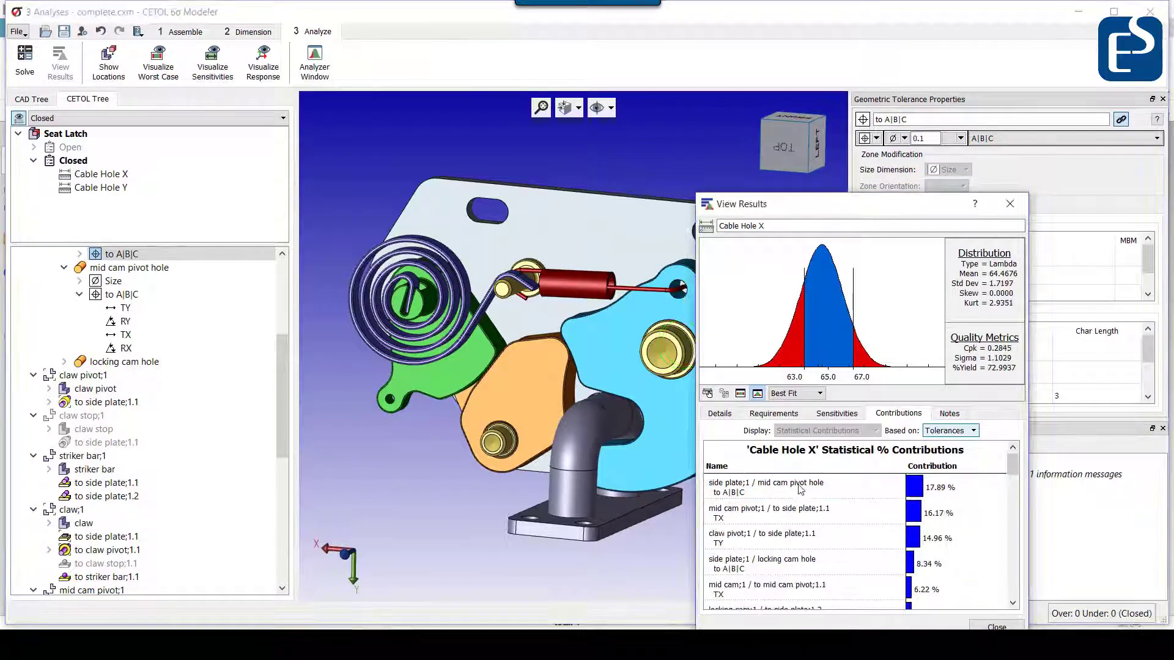
Tighten the mid cam pivot hole tolerance to 0.1 and review the new top contributors
{"action": "double_click", "coordinate": [932, 137]}
{"action": "type", "text": ".1"}
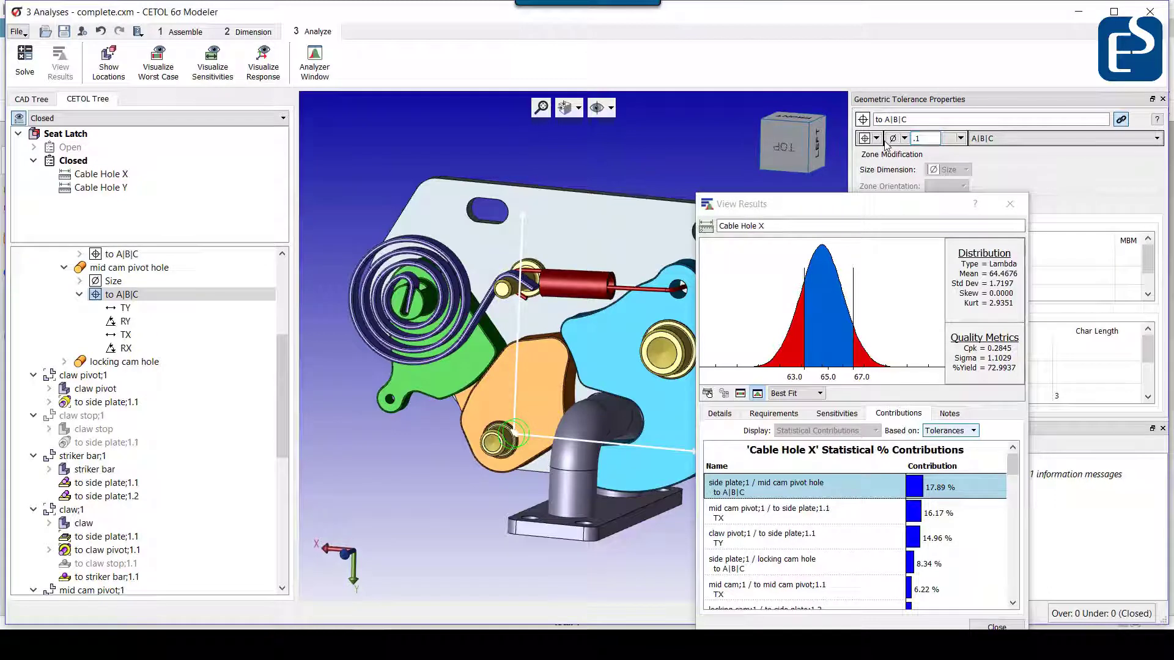
{"action": "key", "text": "Return"}
{"action": "left_click", "coordinate": [827, 488]}
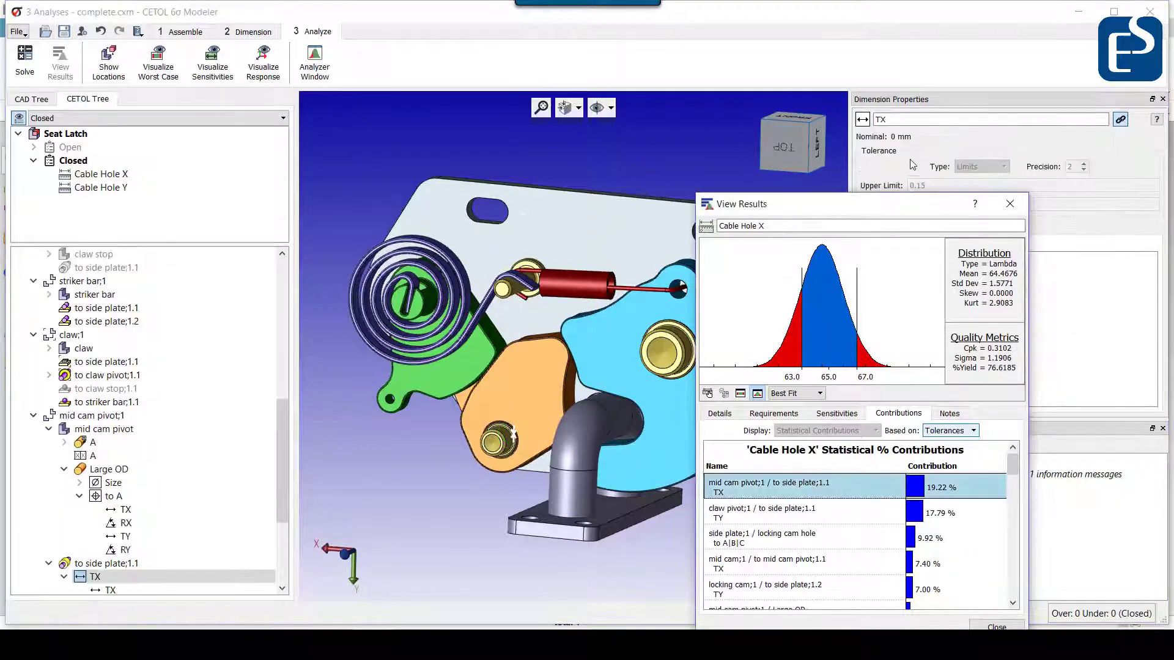
{"action": "left_click_drag", "start_coordinate": [911, 207], "coordinate": [913, 223]}
{"action": "left_click", "coordinate": [826, 530]}
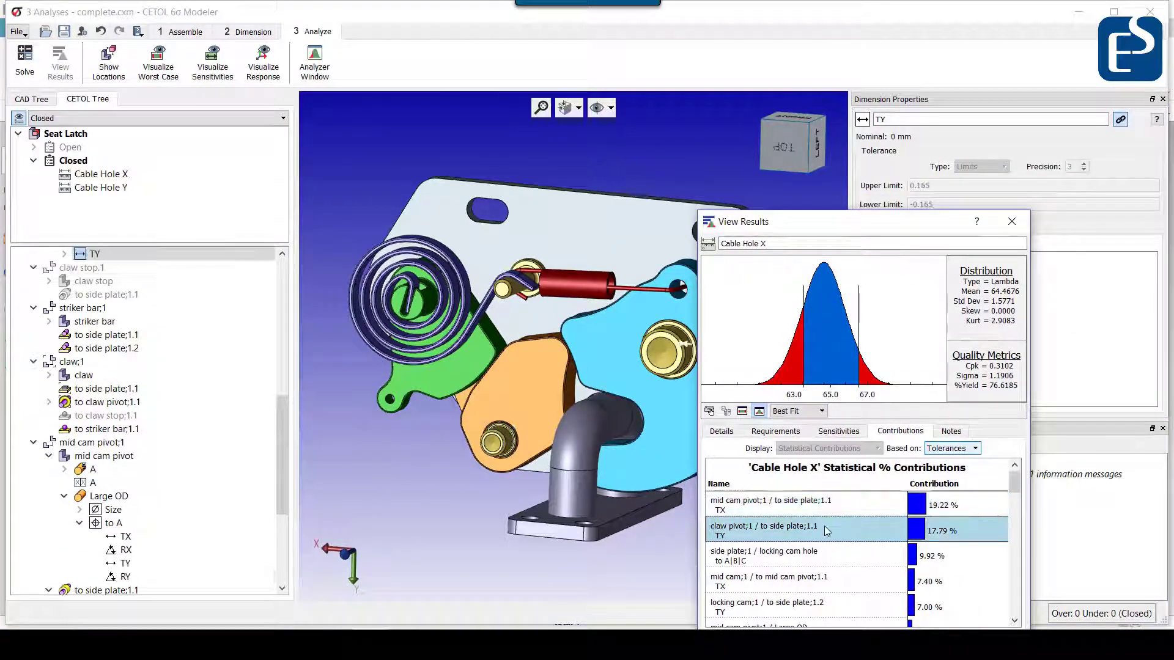
{"action": "left_click", "coordinate": [825, 558]}
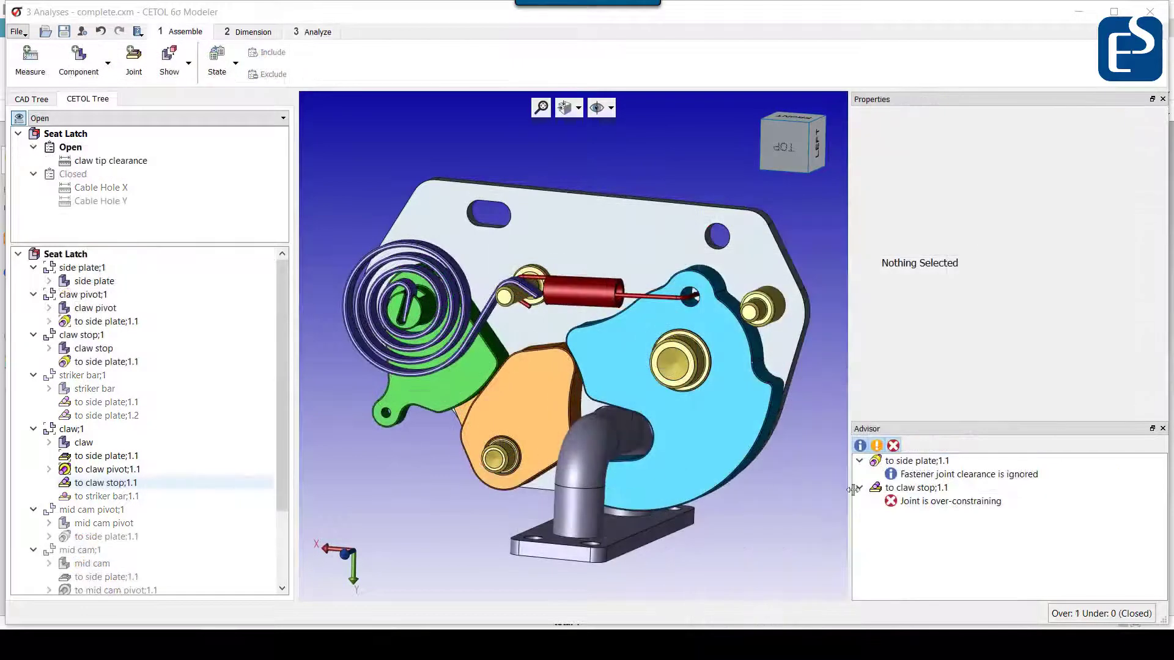
Set the claw stop joint to Point Contact and its bias to Floating
{"action": "left_click", "coordinate": [916, 488]}
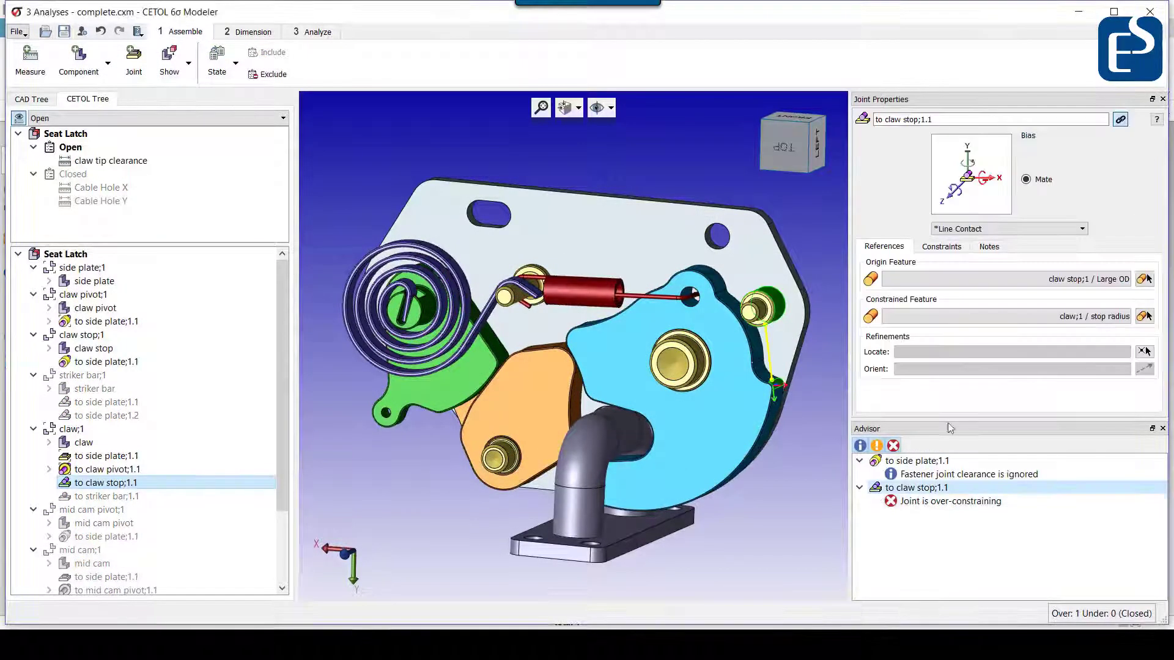
{"action": "left_click", "coordinate": [1009, 229]}
{"action": "left_click", "coordinate": [1001, 250]}
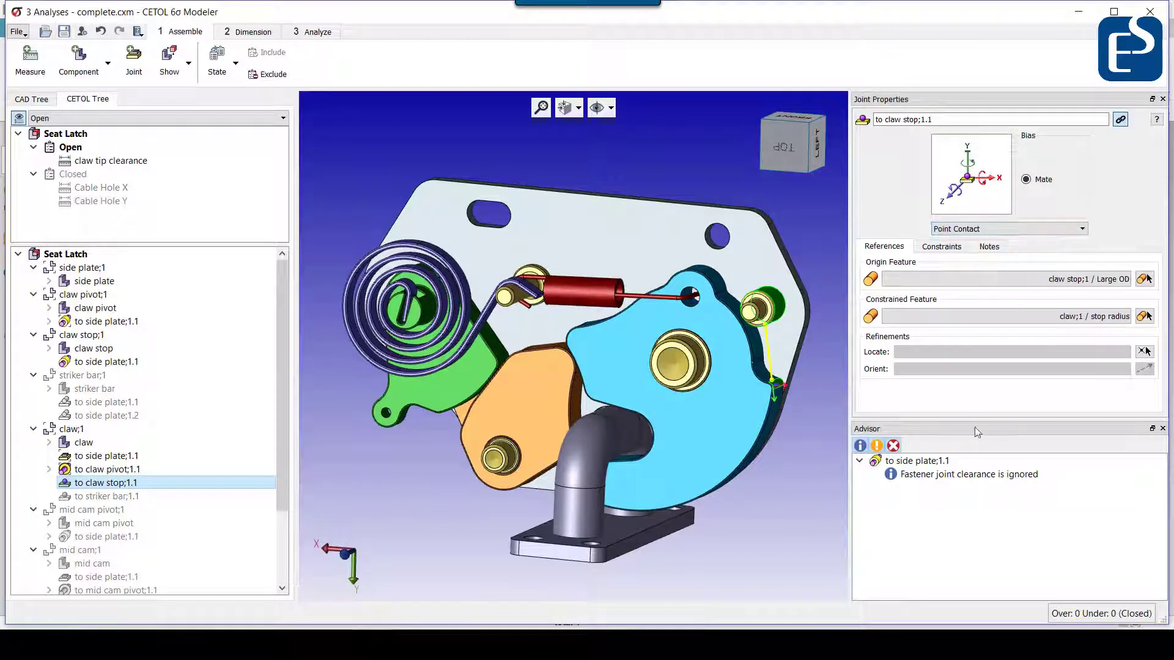
{"action": "left_click", "coordinate": [1028, 172]}
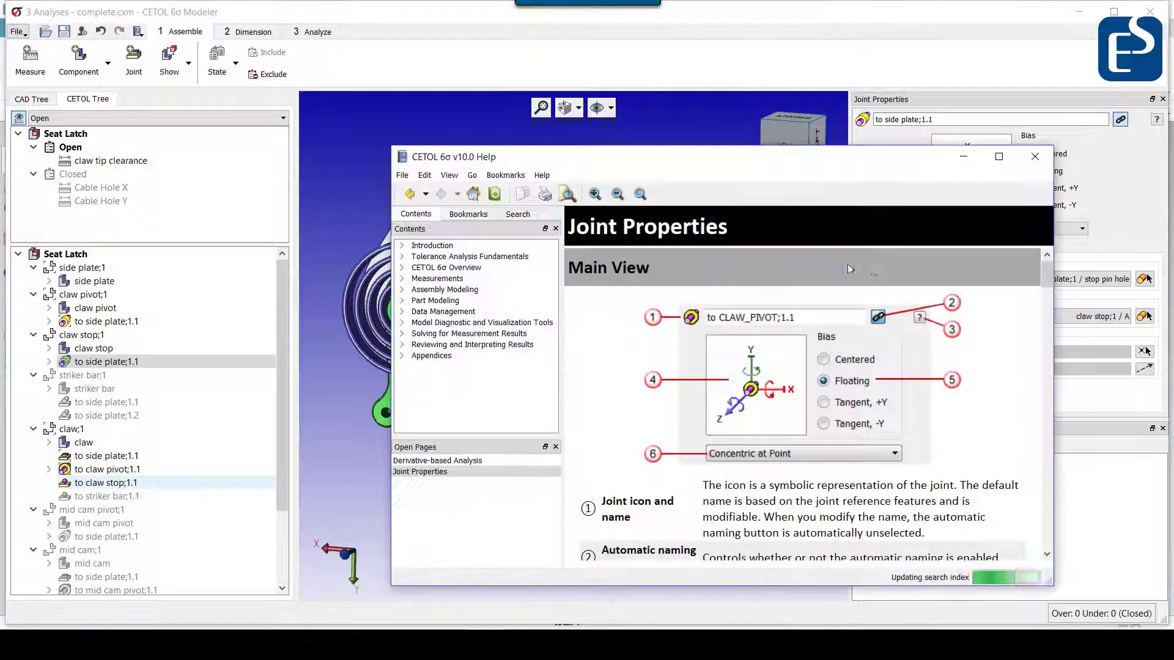
{"action": "left_click_drag", "start_coordinate": [1042, 282], "coordinate": [1040, 546]}
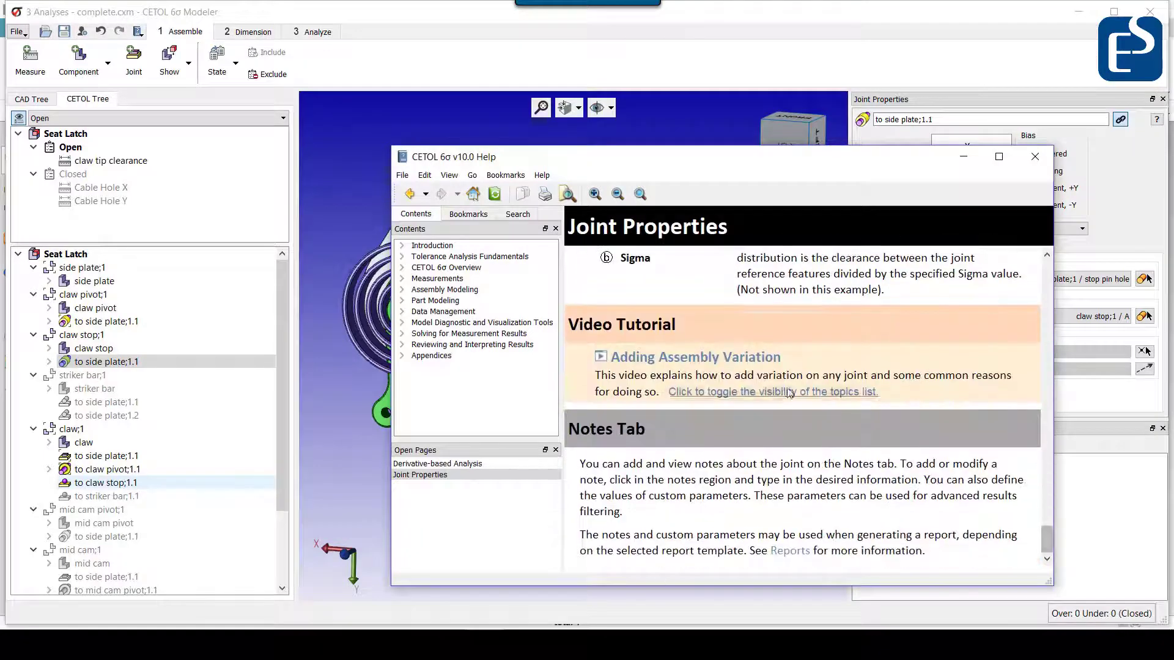
Play the Adding Assembly Variation tutorial video and skip ahead
{"action": "left_click", "coordinate": [736, 358]}
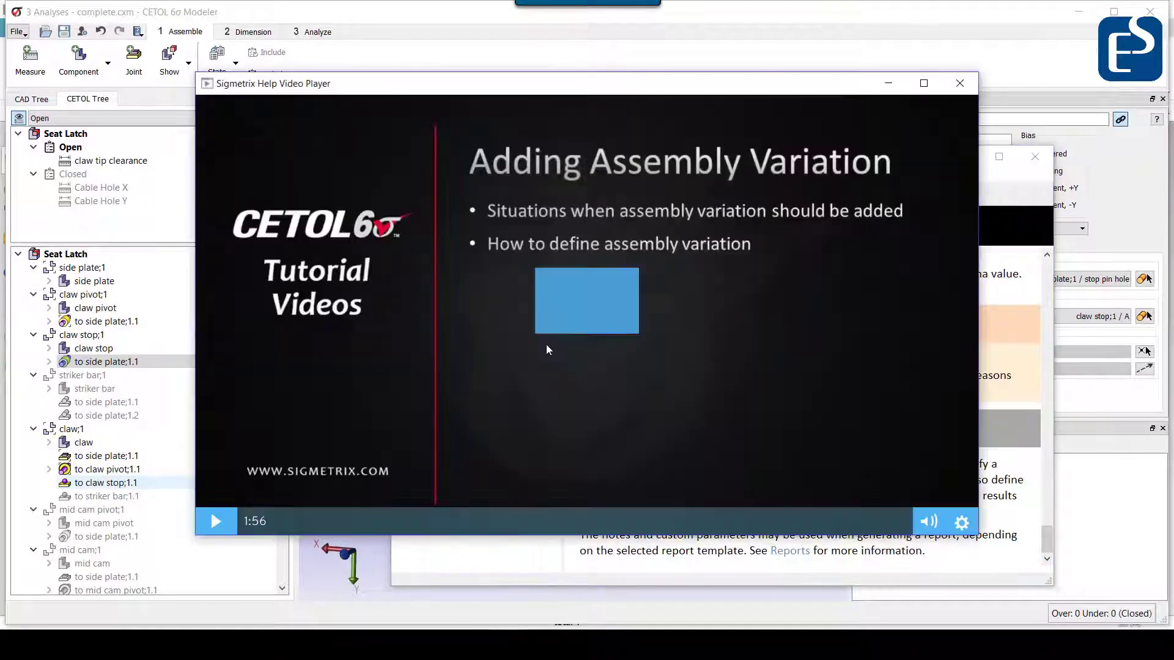
{"action": "left_click", "coordinate": [247, 522]}
{"action": "left_click", "coordinate": [351, 524]}
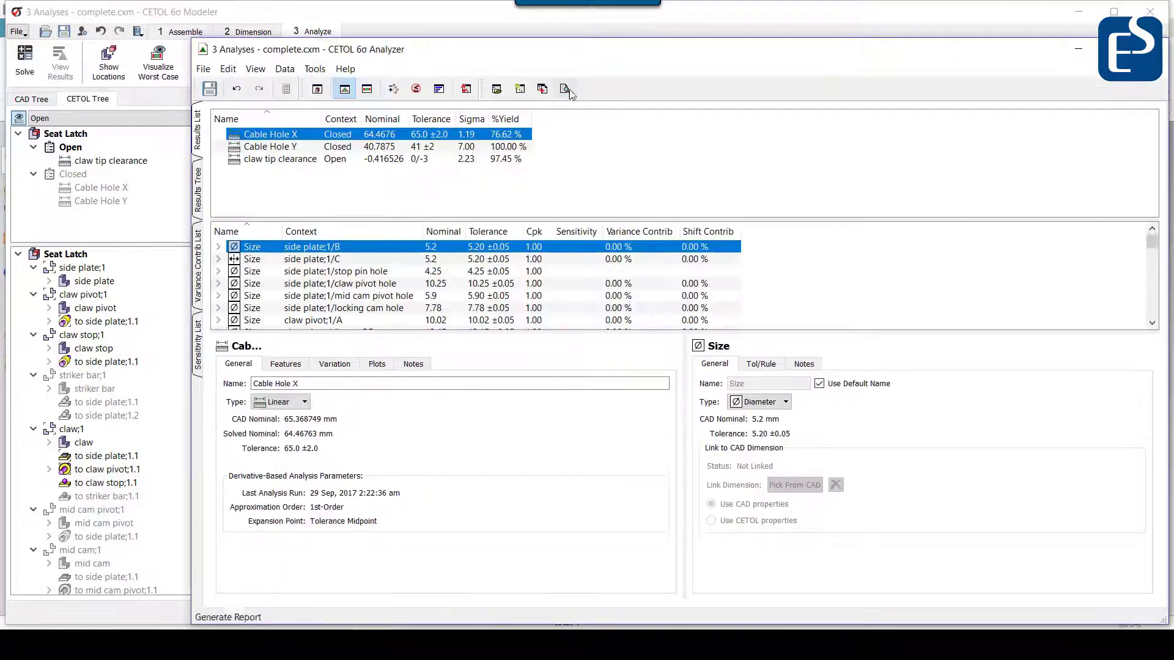
Generate the Seat Latch Analysis Report from the Analyzer window
{"action": "left_click", "coordinate": [565, 89]}
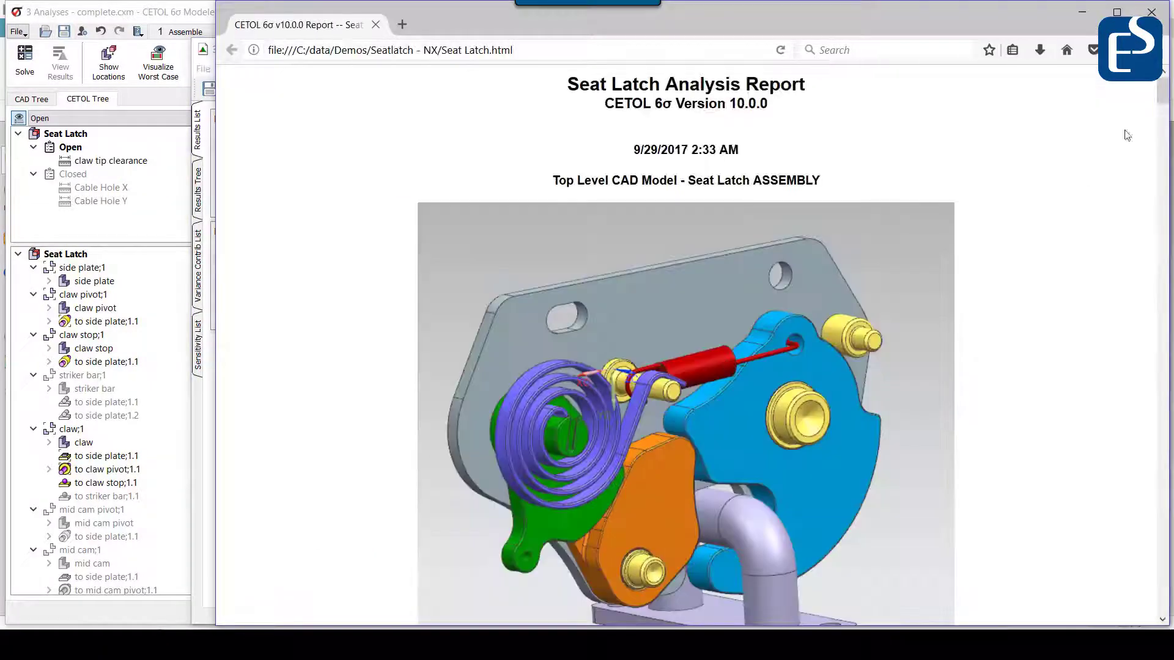
{"action": "left_click_drag", "start_coordinate": [1164, 94], "coordinate": [1165, 136]}
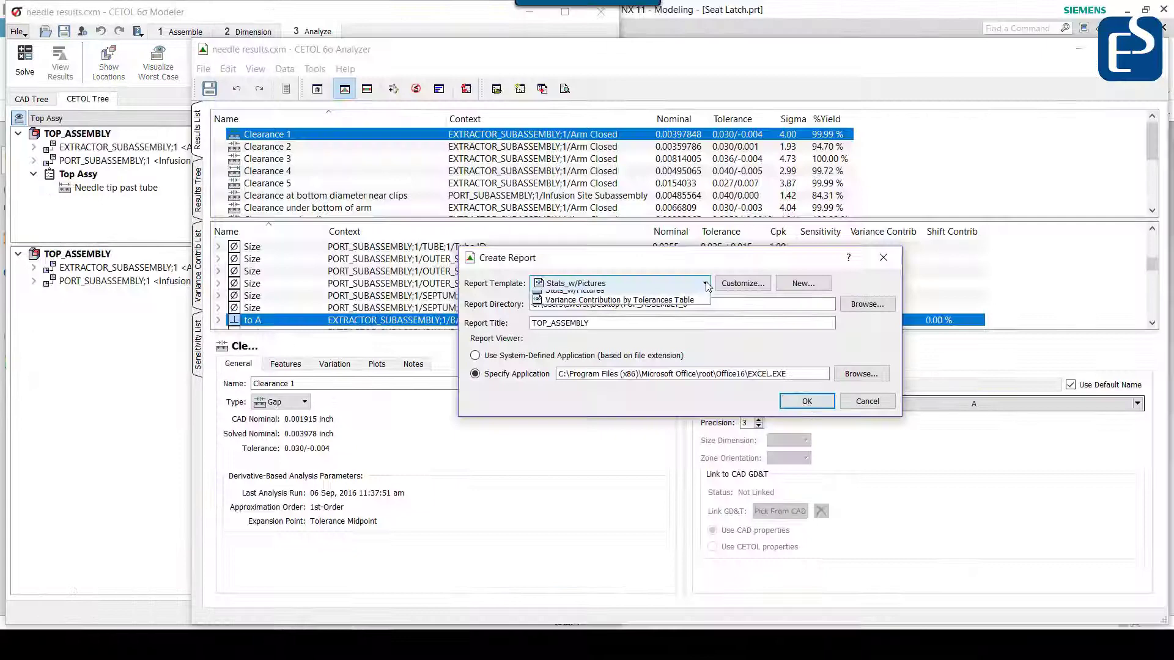
Create a report from the Variance Contribution by Tolerances Table template, viewed in Excel
{"action": "left_click", "coordinate": [642, 283]}
{"action": "left_click", "coordinate": [606, 348]}
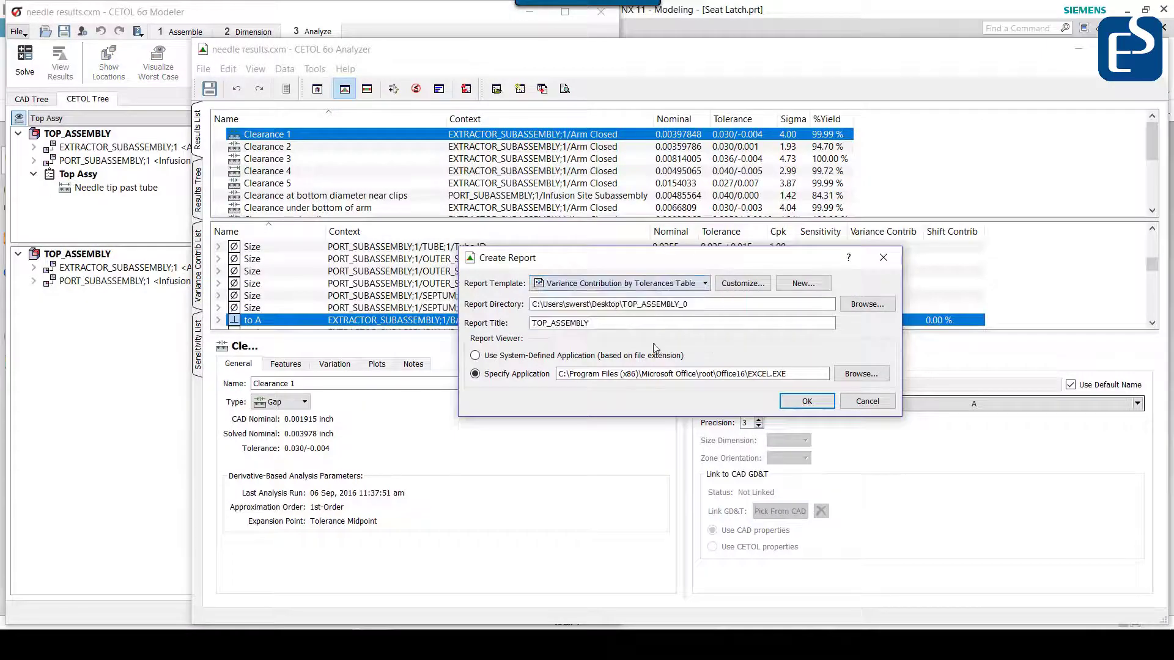
{"action": "left_click", "coordinate": [799, 402]}
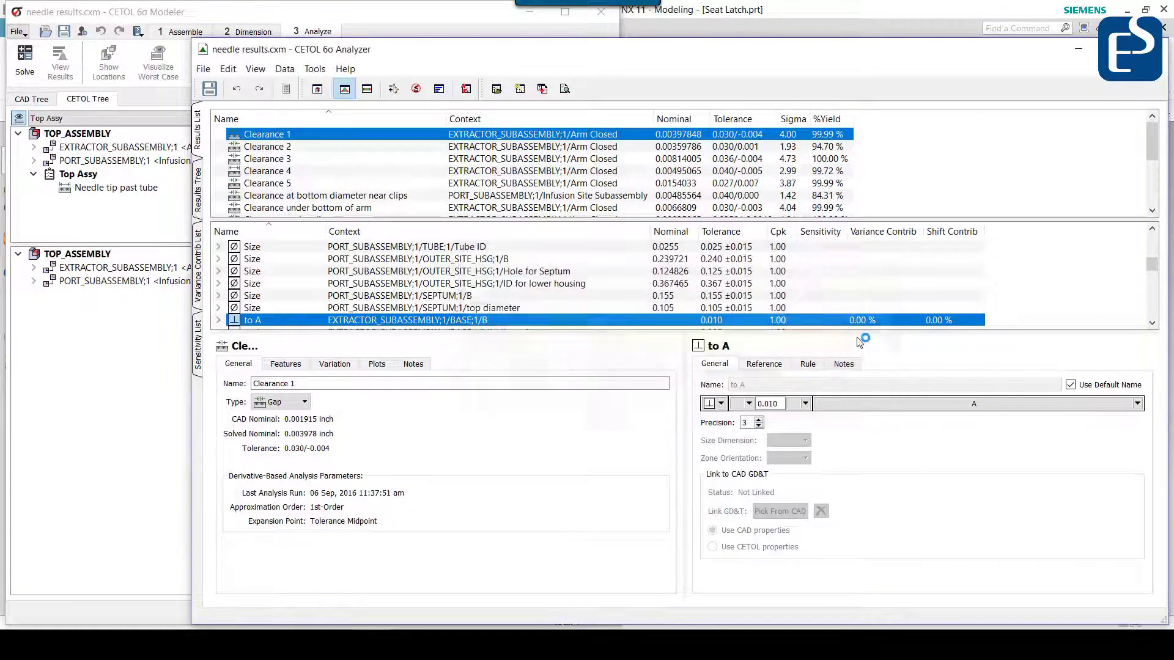